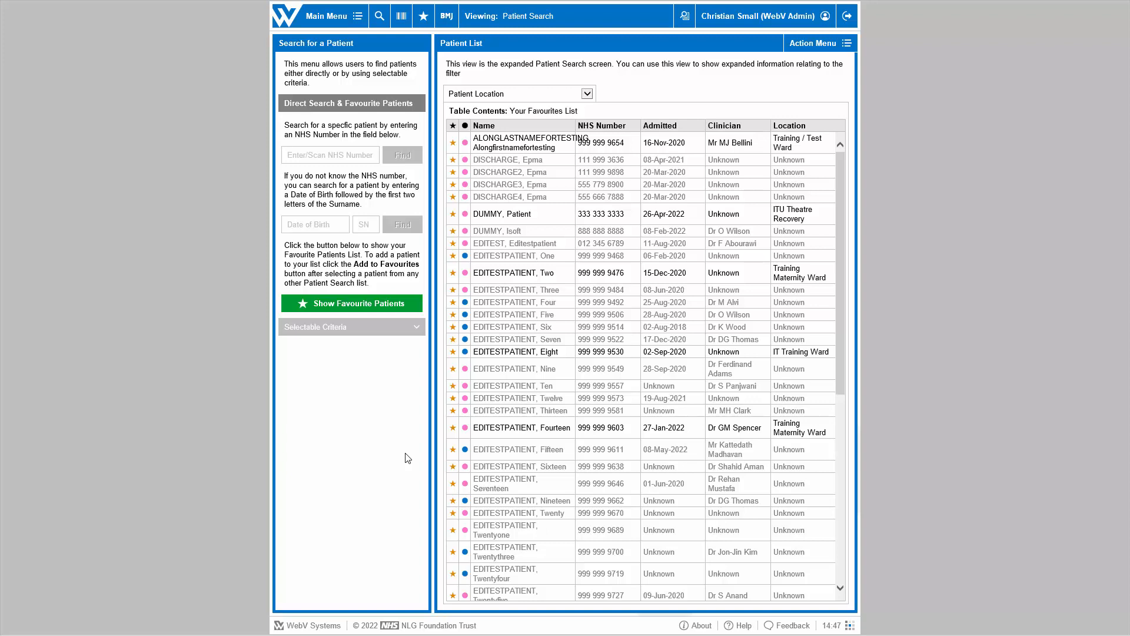
Step: Sort the favourites list by NHS Number, open the first patient's record and acknowledge the clinical alerts
left_click(602, 125)
left_click(599, 156)
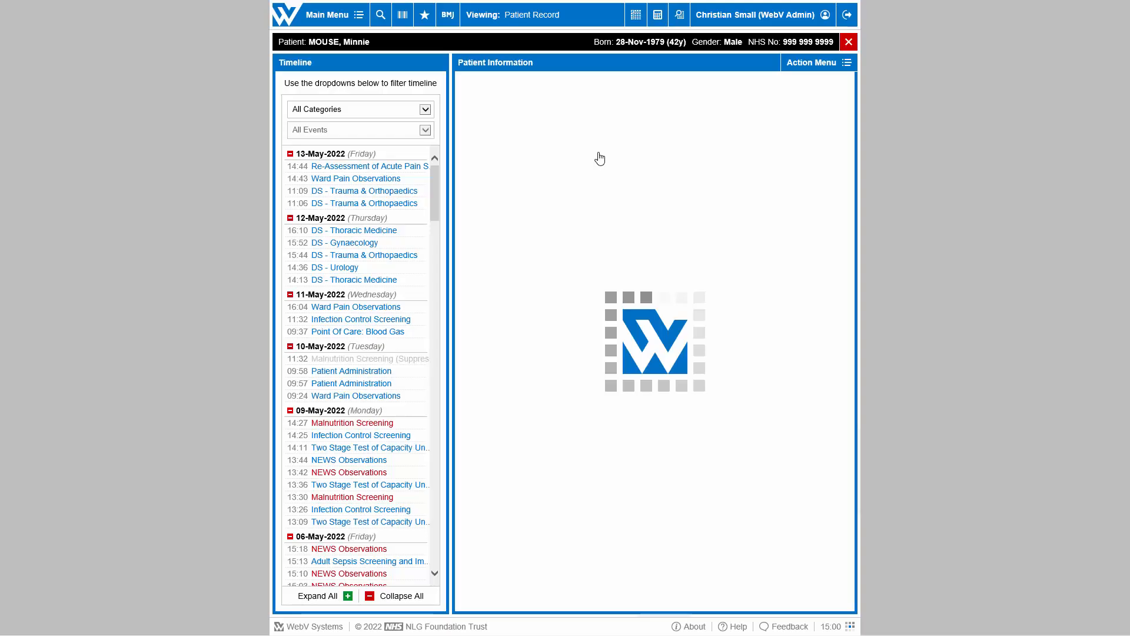
left_click(572, 395)
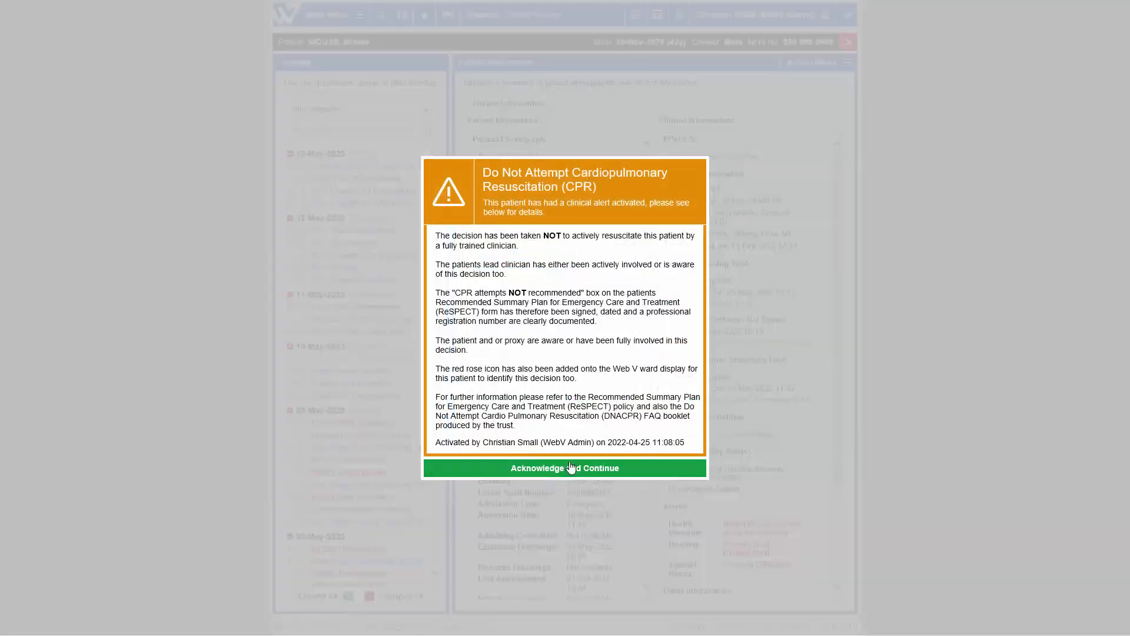
left_click(570, 468)
left_click(572, 405)
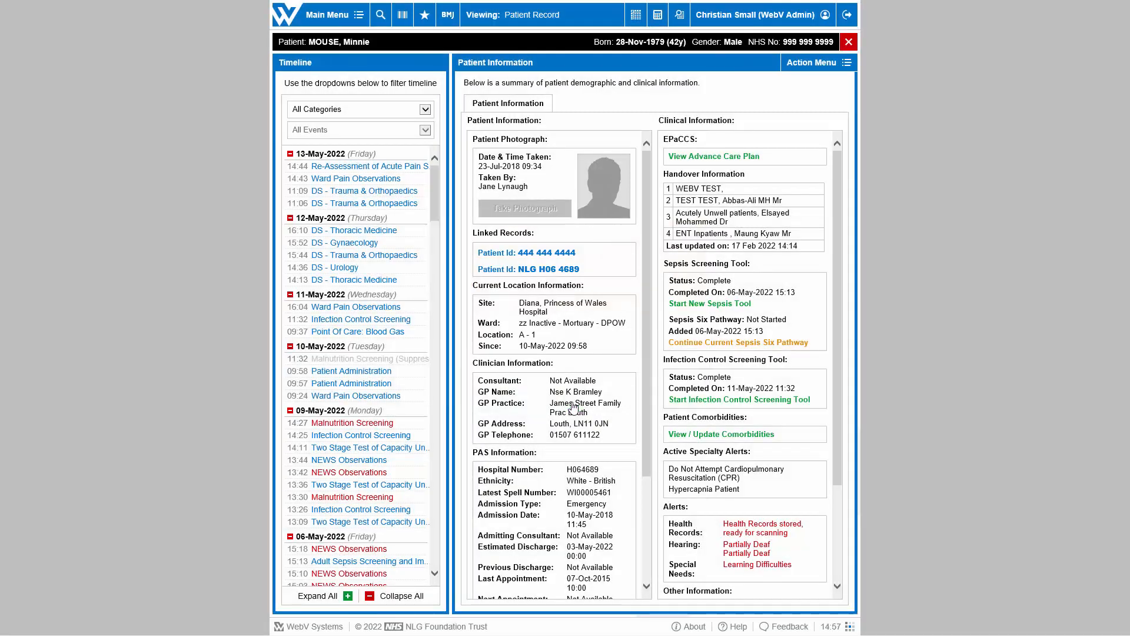
Step: Open Diagnostic Requesting for the patient from the Requests & Referrals options
left_click(327, 15)
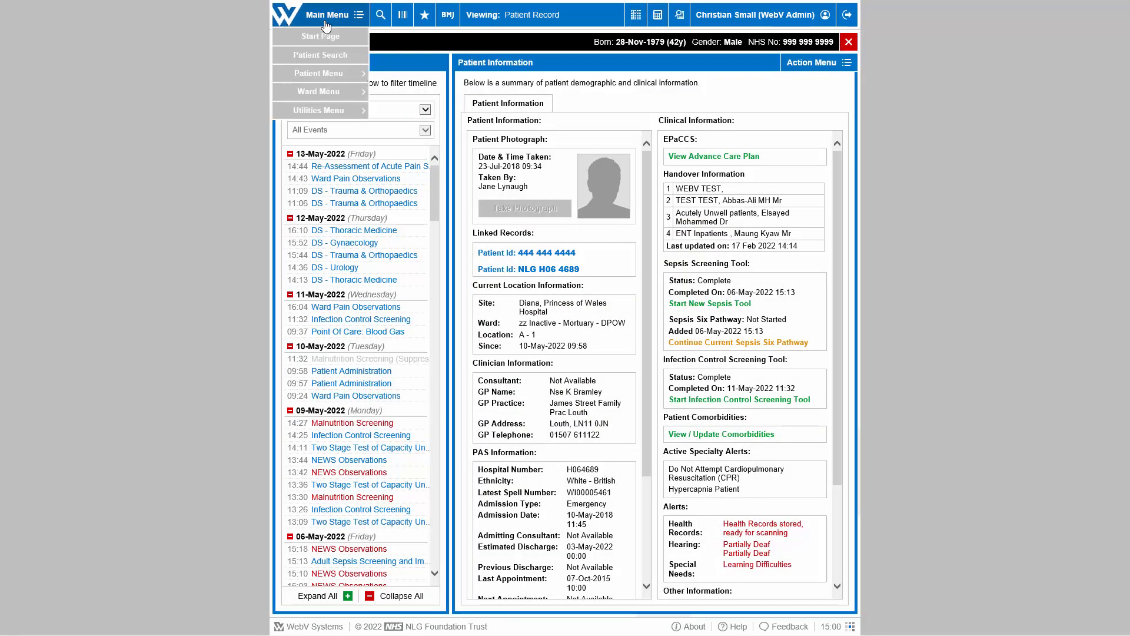
mouse_move(330, 75)
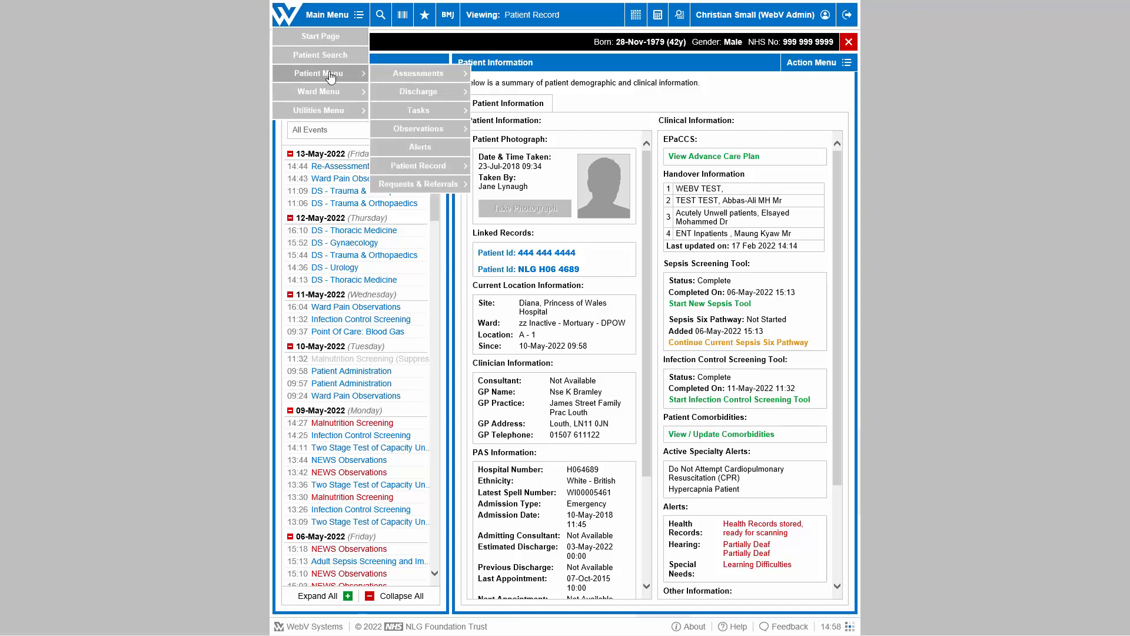
mouse_move(451, 186)
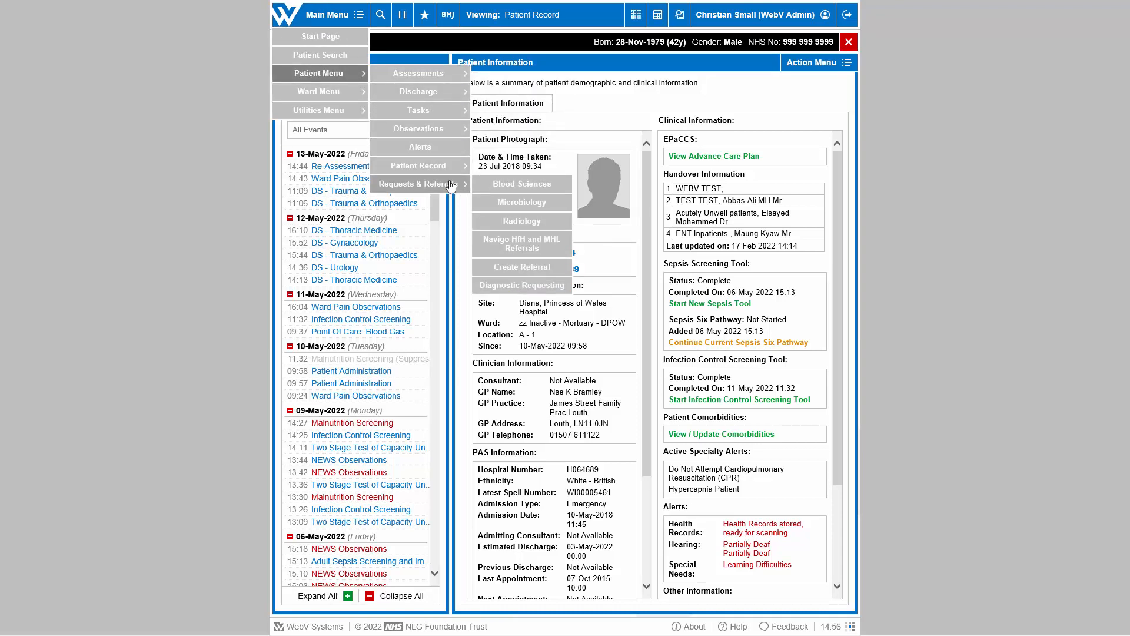
left_click(553, 287)
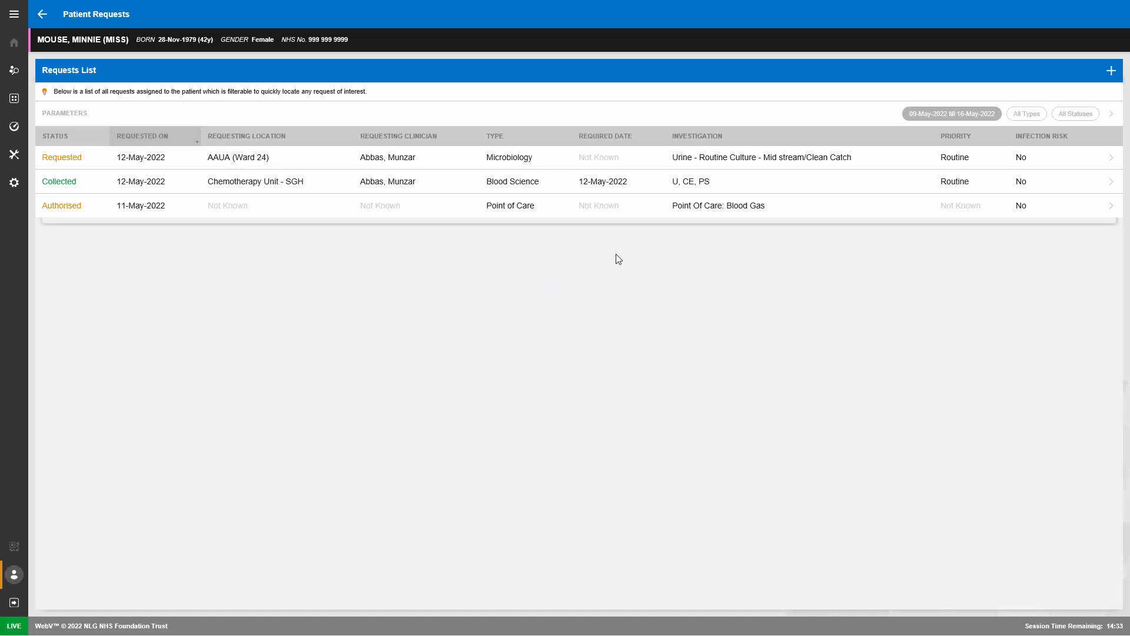
Step: Create a new Blood Science diagnostic request and set its location to Ward B6
left_click(1113, 71)
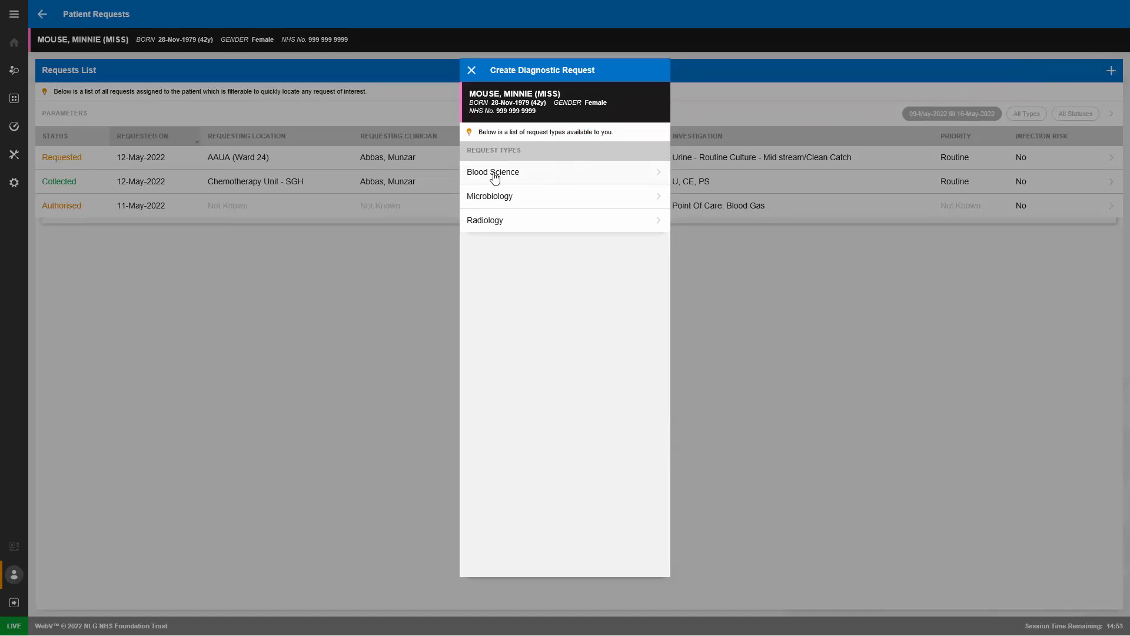
left_click(471, 177)
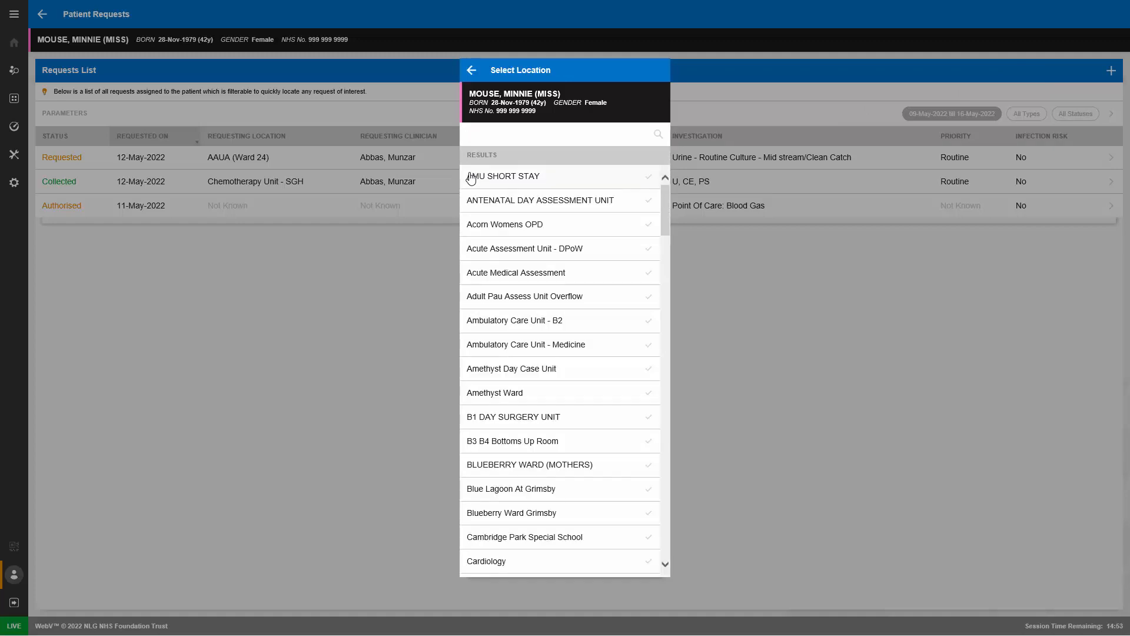
type("b6")
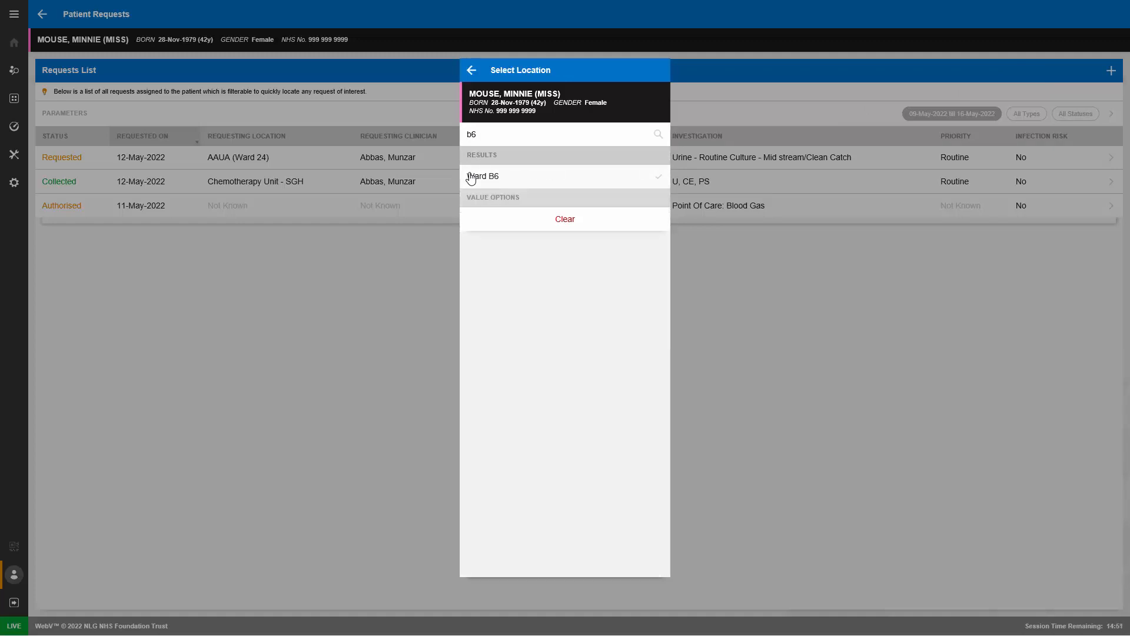
left_click(471, 177)
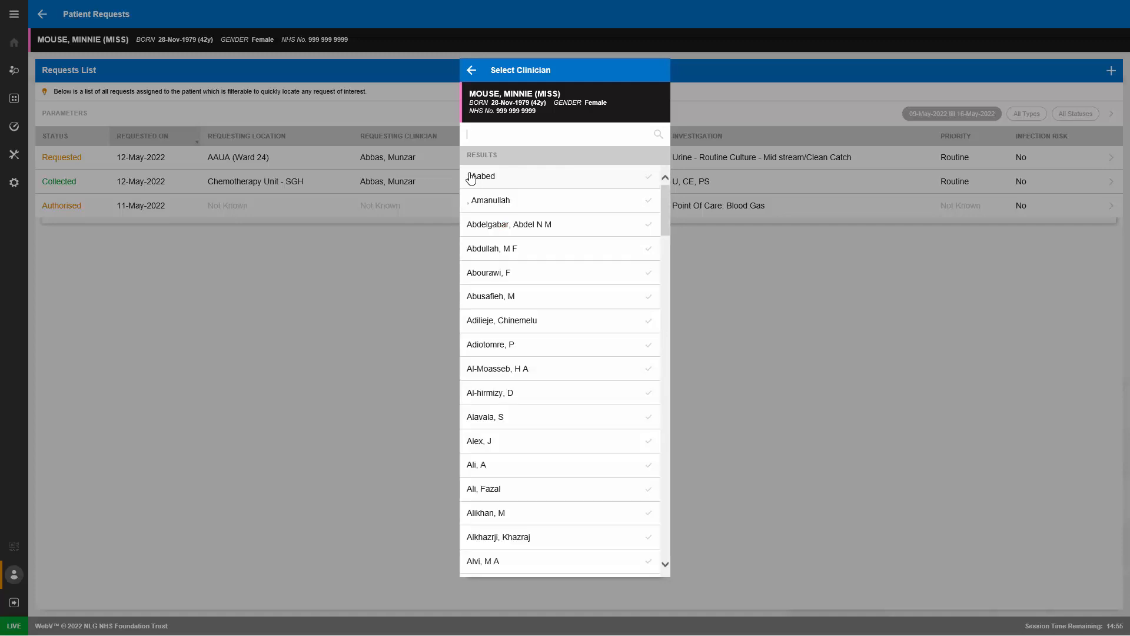
Step: Choose the requesting clinician for the blood science request from the clinician list
scroll(470, 176, "down", 10)
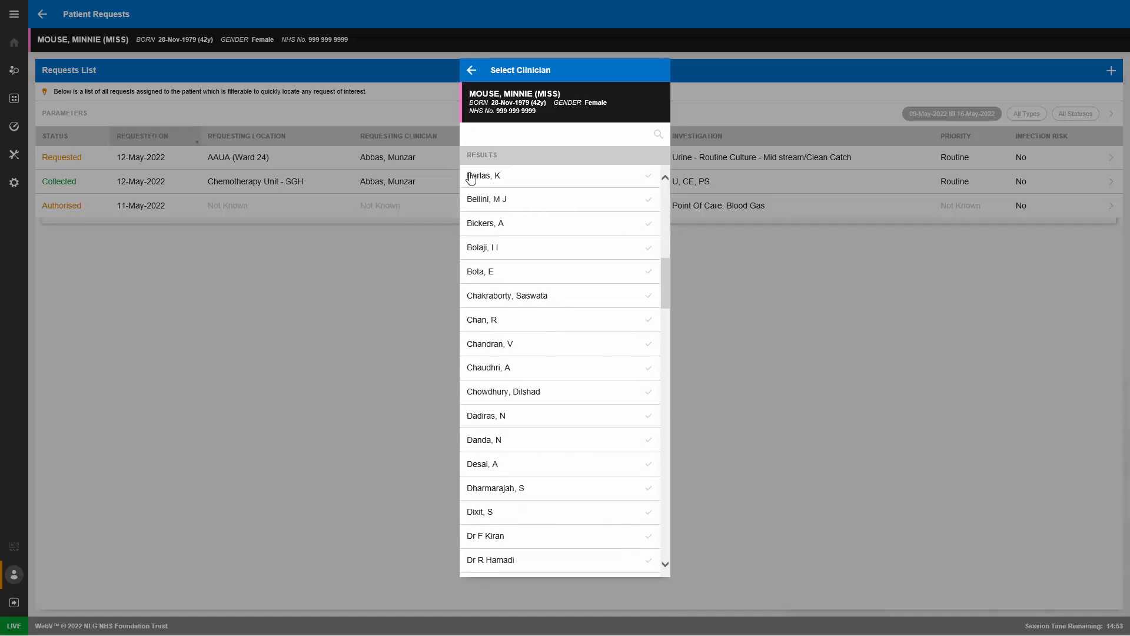
scroll(471, 176, "down", 10)
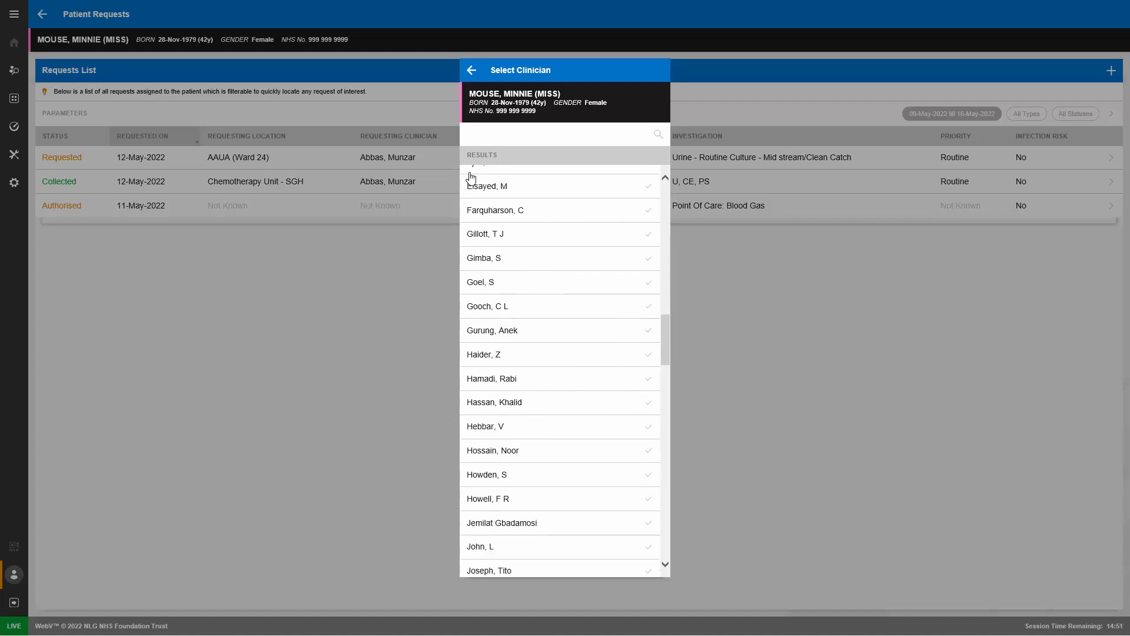
scroll(471, 177, "down", 1)
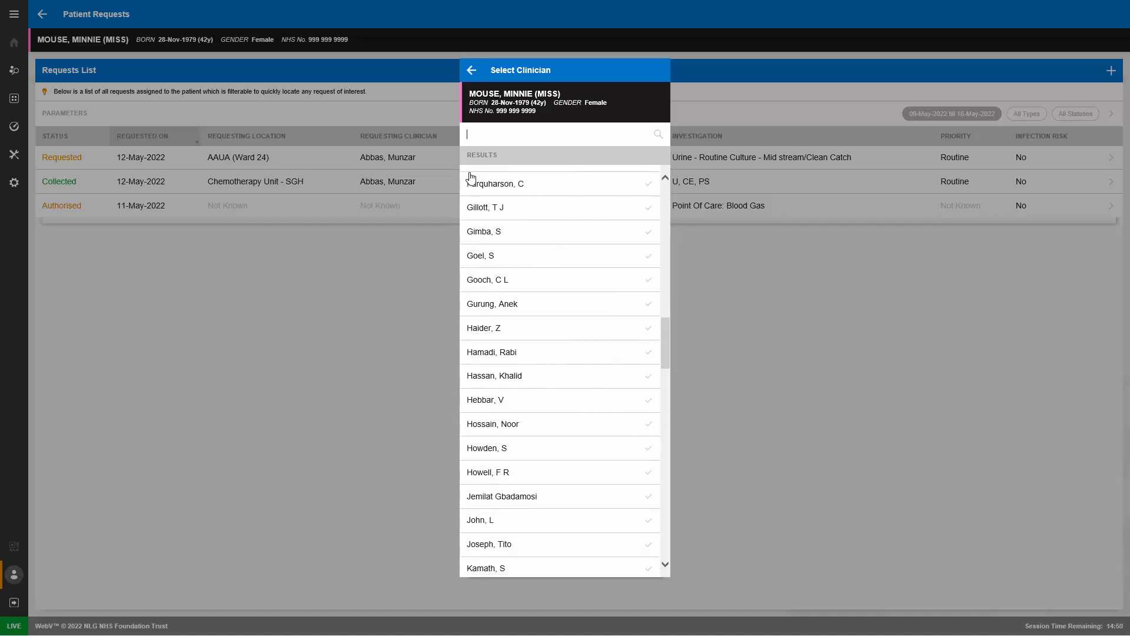
left_click(501, 474)
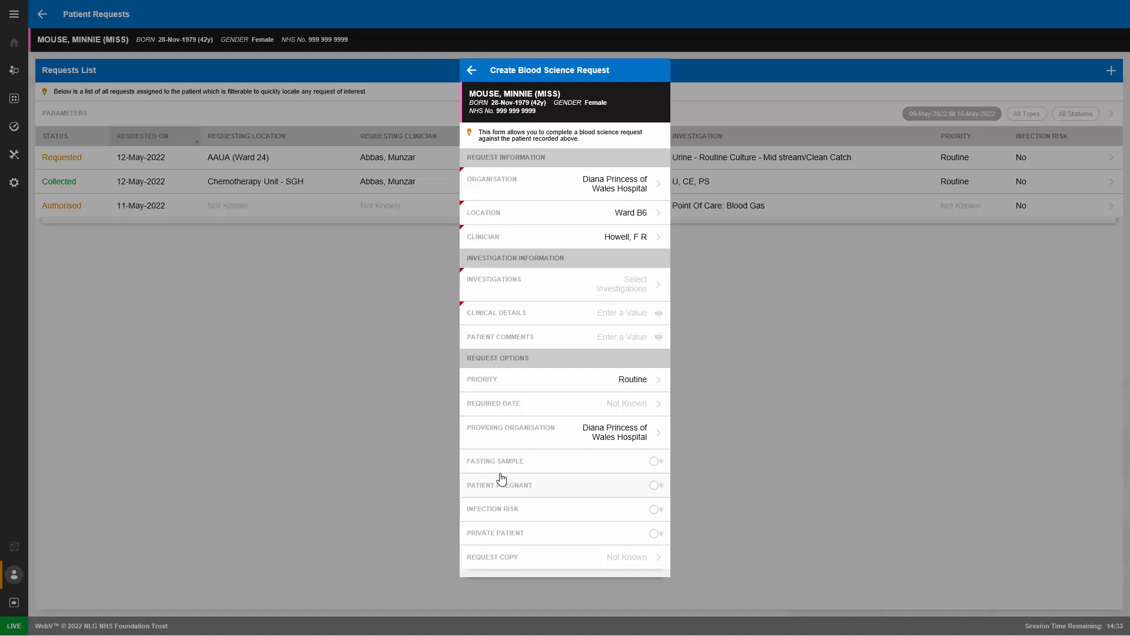
Step: Find INR among all tests for the blood science request and select it as an investigation
left_click(498, 295)
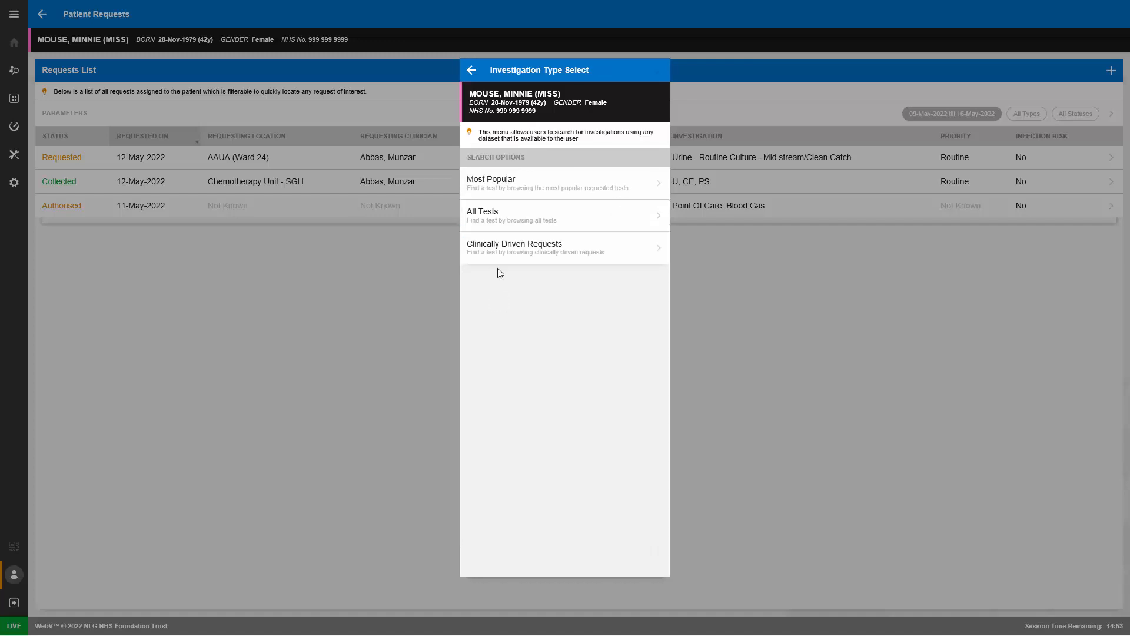
left_click(488, 211)
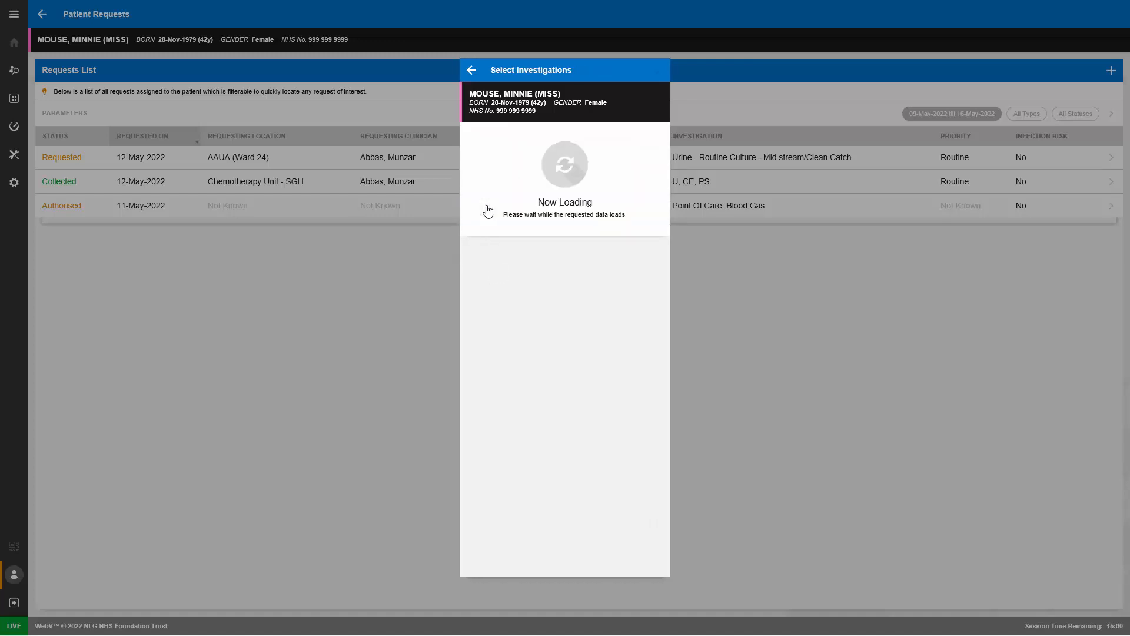
type("inr")
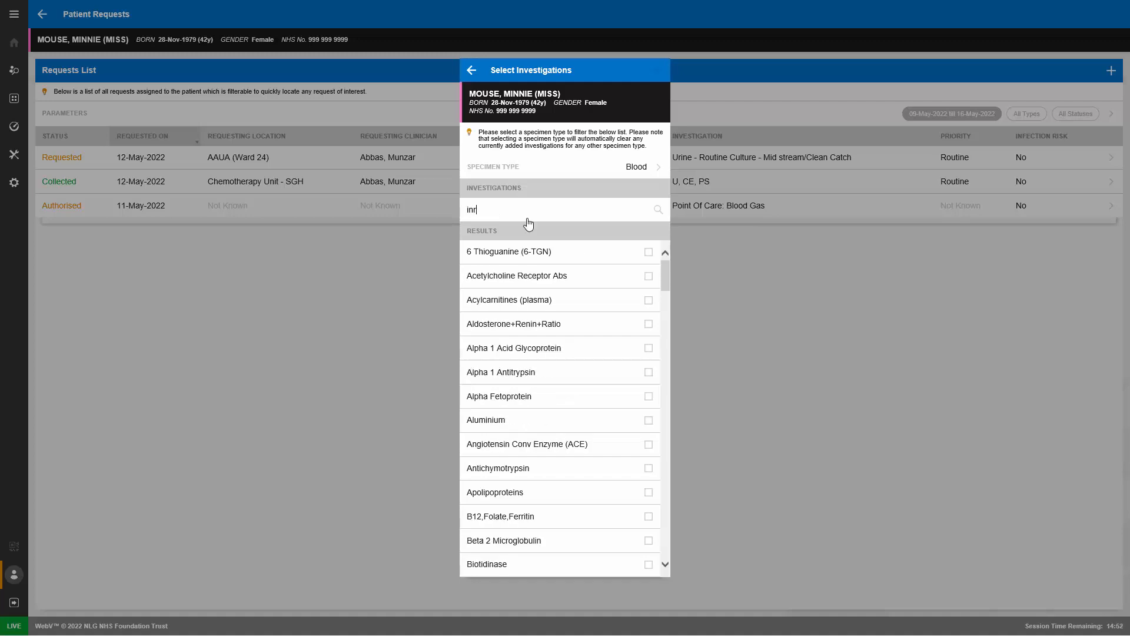
left_click(517, 251)
Step: Clear the investigation filter, also select Allergy Test, Apolipoproteins and BNP, and confirm the selection
double_click(472, 209)
key("BackSpace")
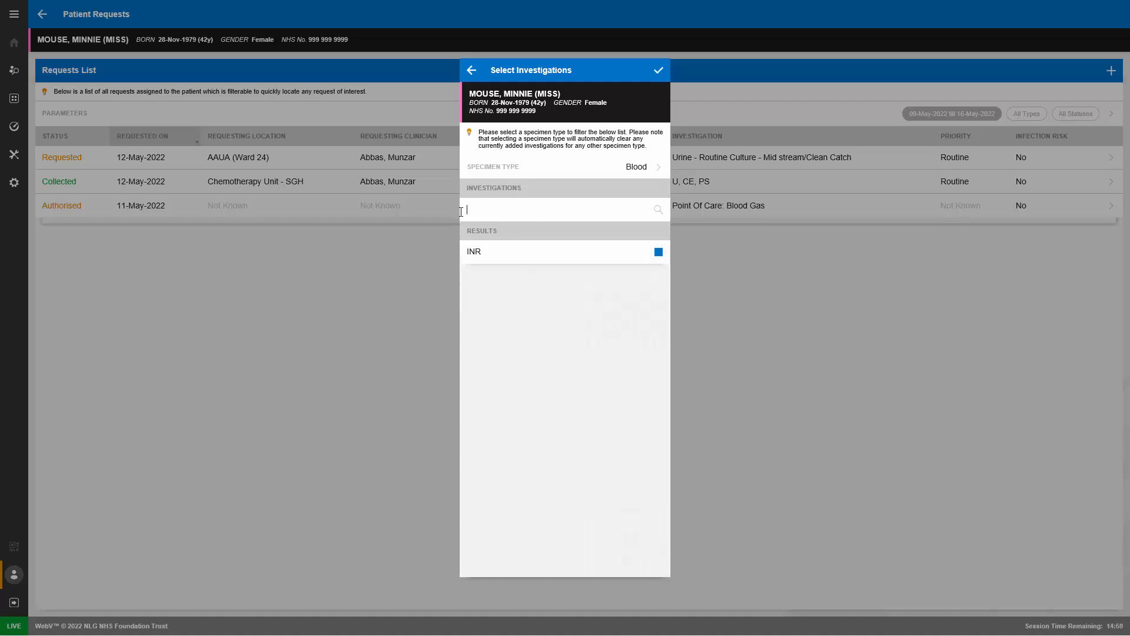
scroll(508, 384, "down", 3)
left_click(507, 478)
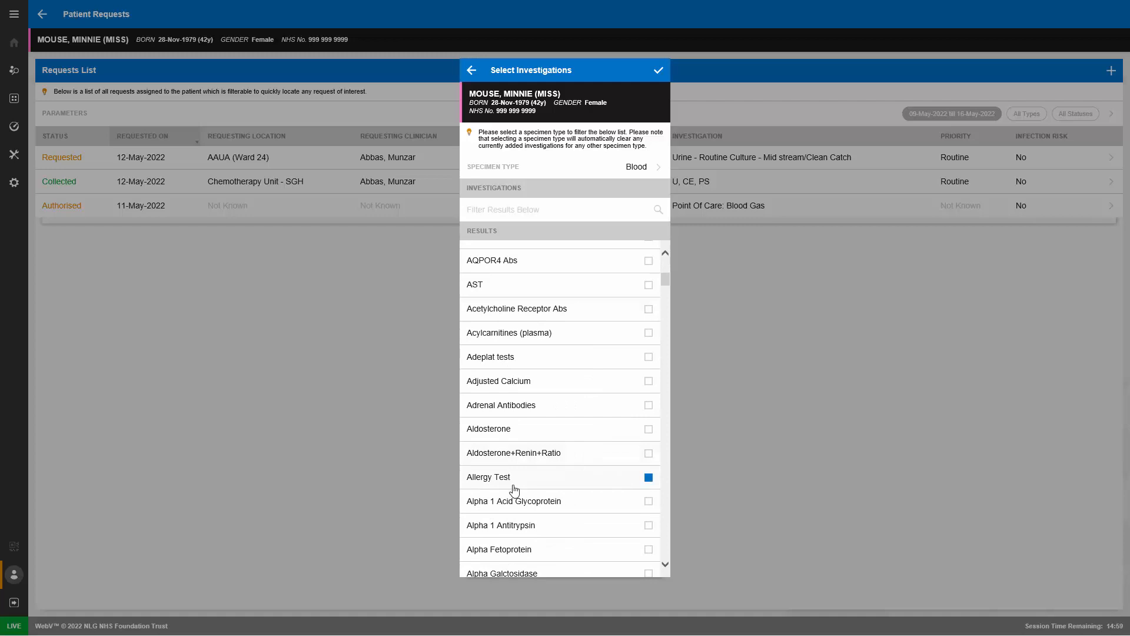
scroll(514, 491, "down", 4)
left_click(514, 490)
scroll(514, 491, "down", 2)
left_click(514, 439)
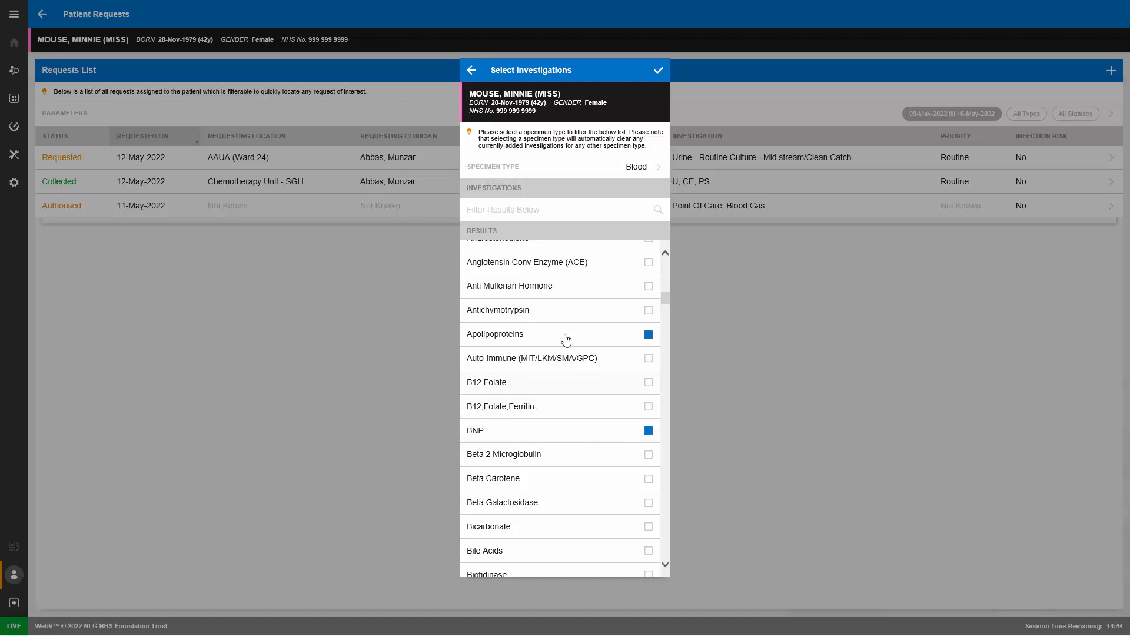
left_click(654, 76)
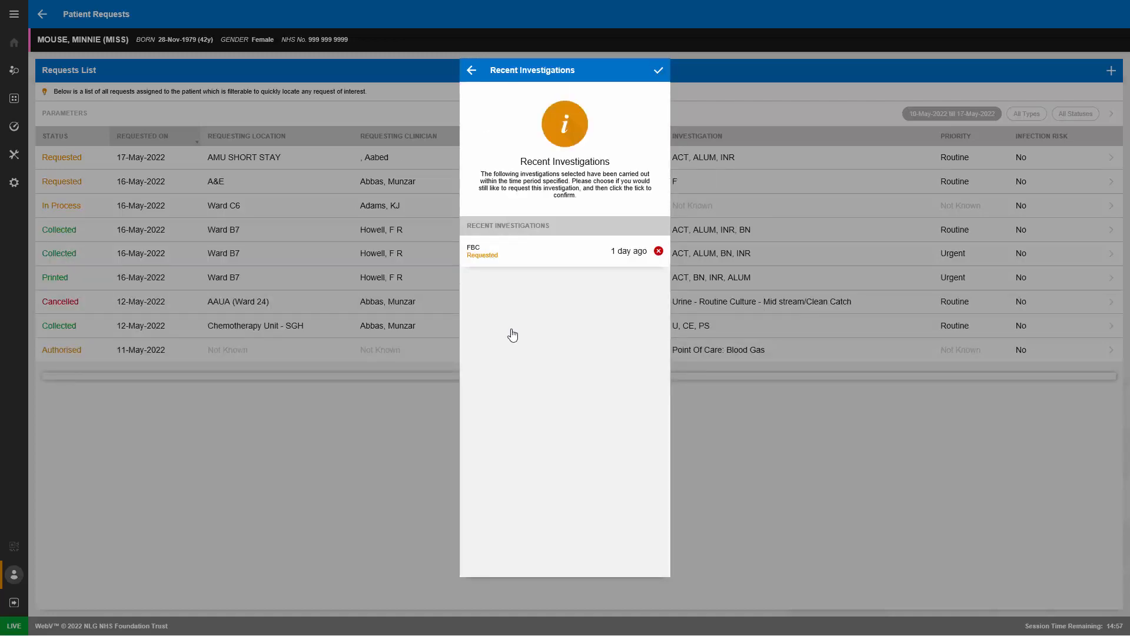
Step: Toggle whether the recent FBC investigation should be requested again and confirm the recent investigations
left_click(658, 252)
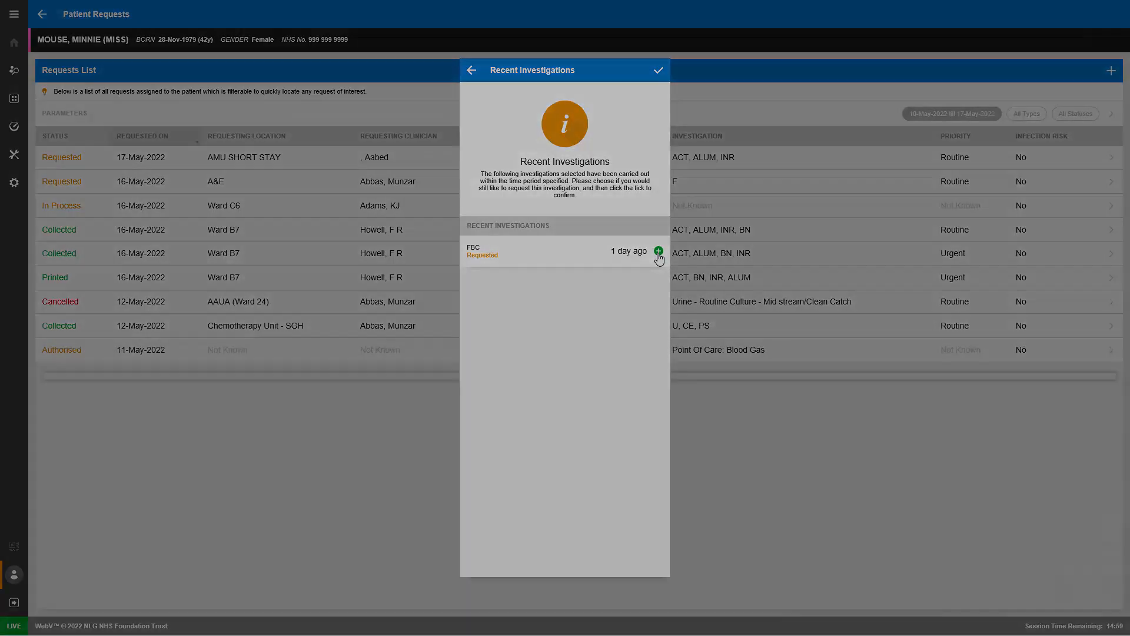
left_click(658, 251)
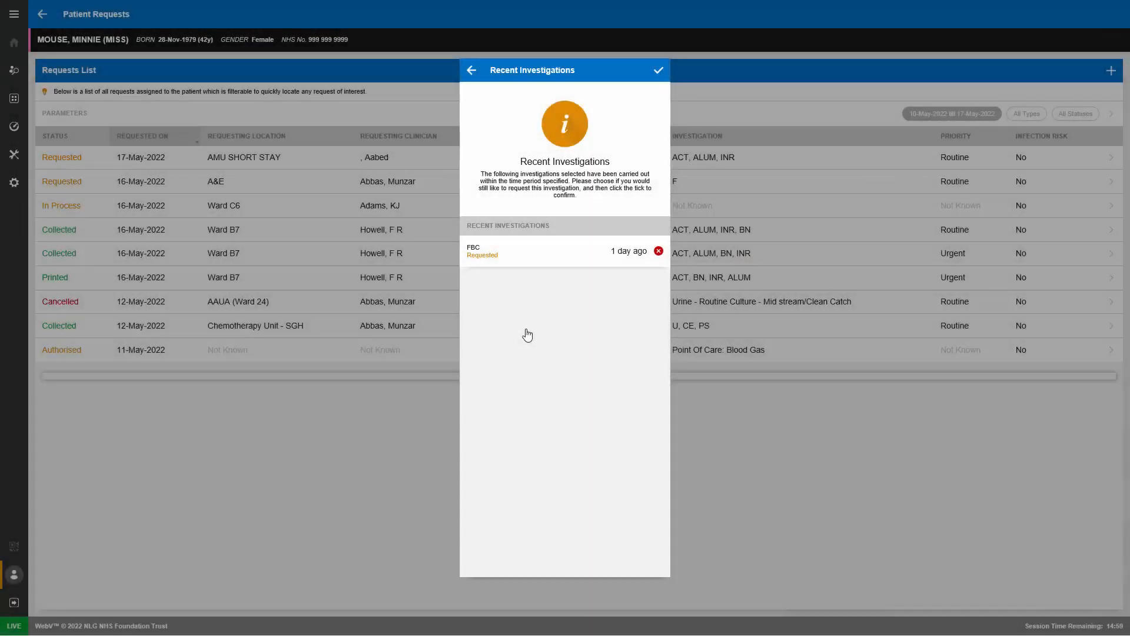
left_click(658, 72)
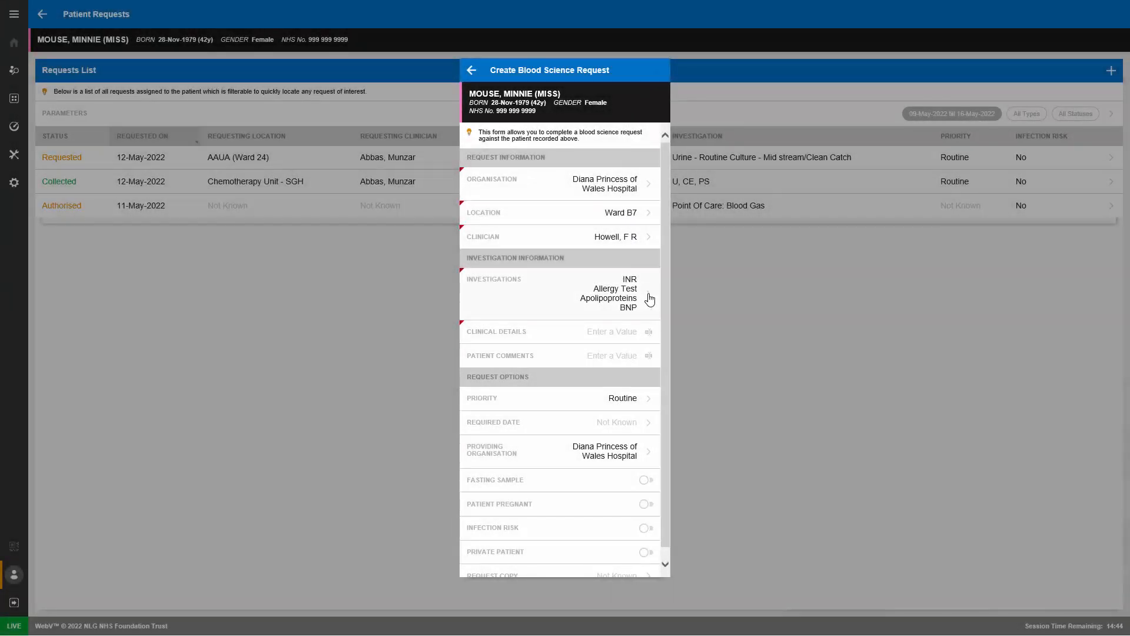
Step: Remove Apolipoproteins from the selected investigations, reopen the list of all tests and confirm the selection
left_click(647, 298)
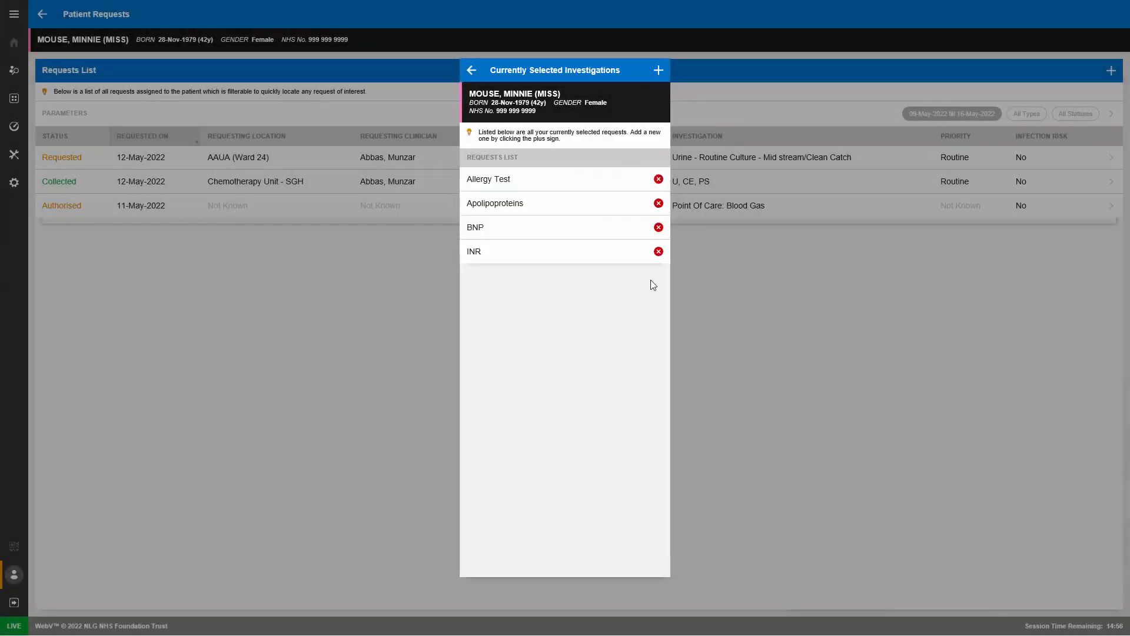
left_click(658, 203)
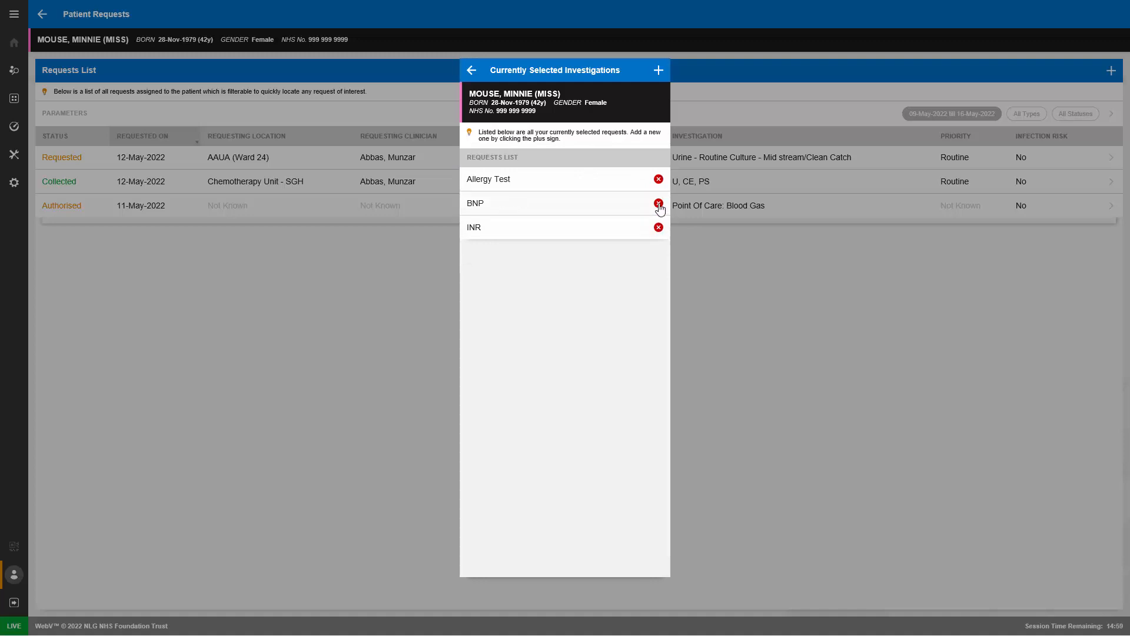
left_click(658, 70)
left_click(591, 213)
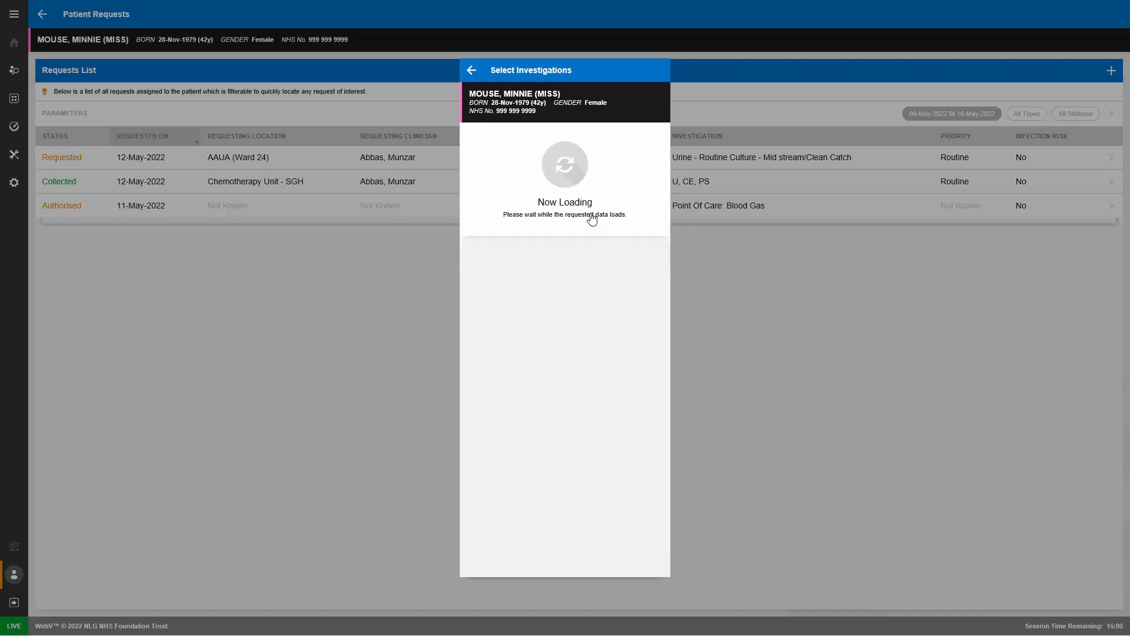
scroll(580, 365, "down", 6)
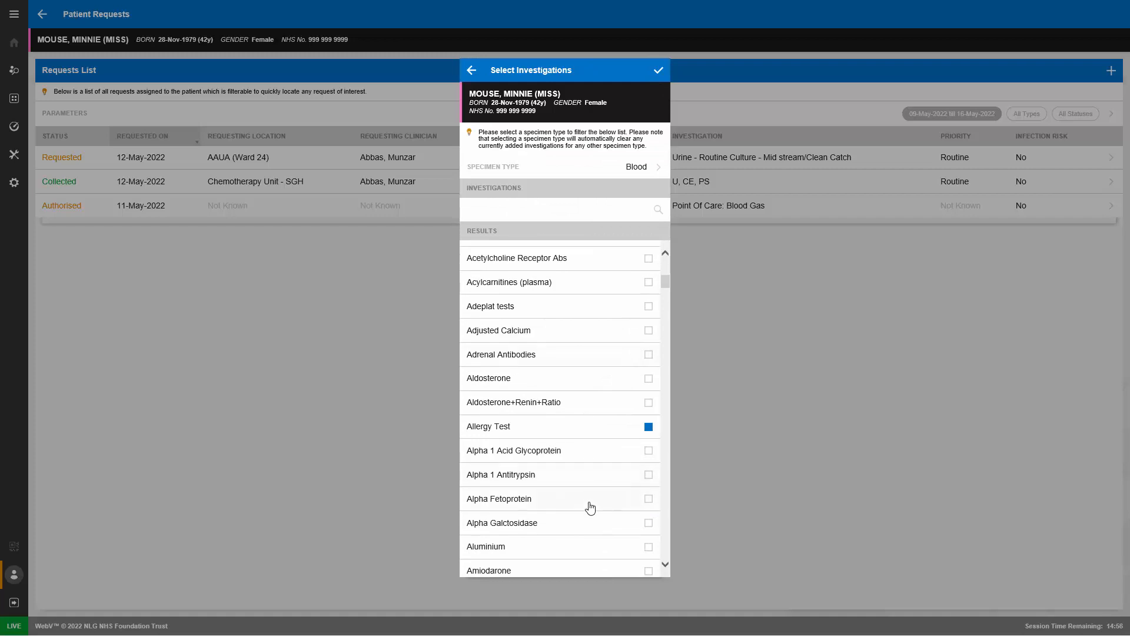
left_click(658, 70)
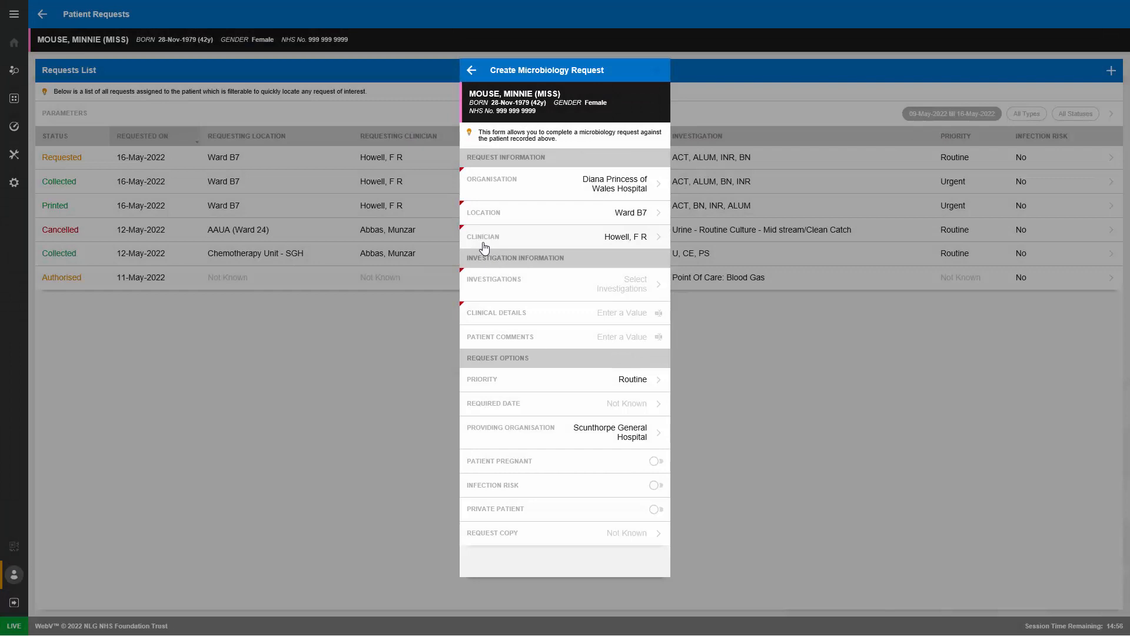
Step: Set the microbiology request's investigation to specimen Infection Screen, anatomical site MRSA Screen and diagnostic profile Nose
left_click(516, 286)
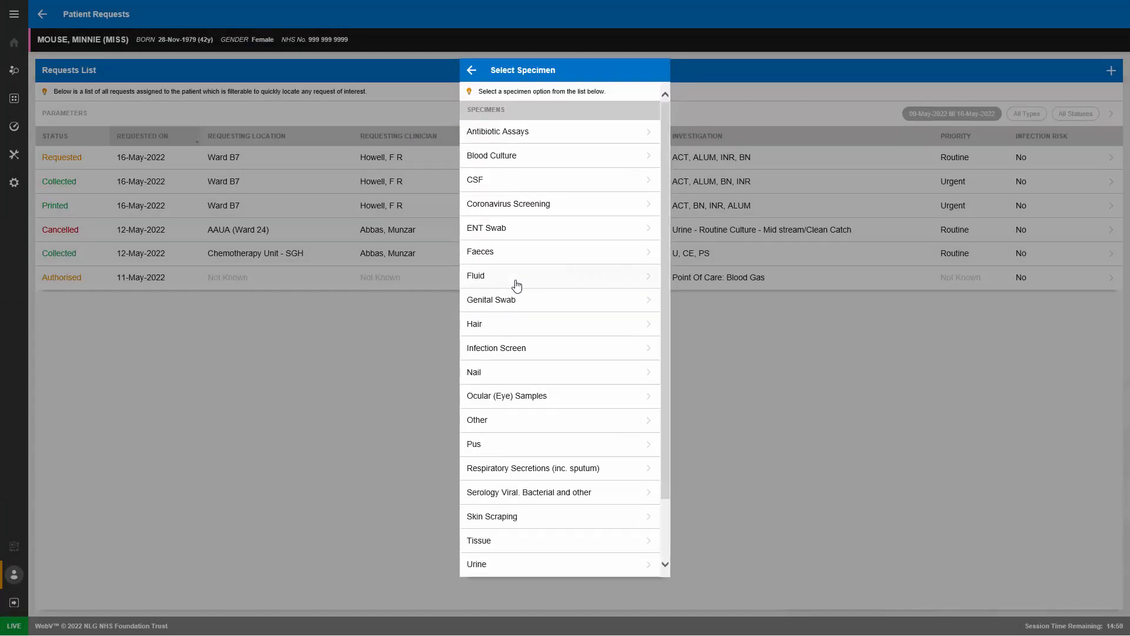
left_click(522, 349)
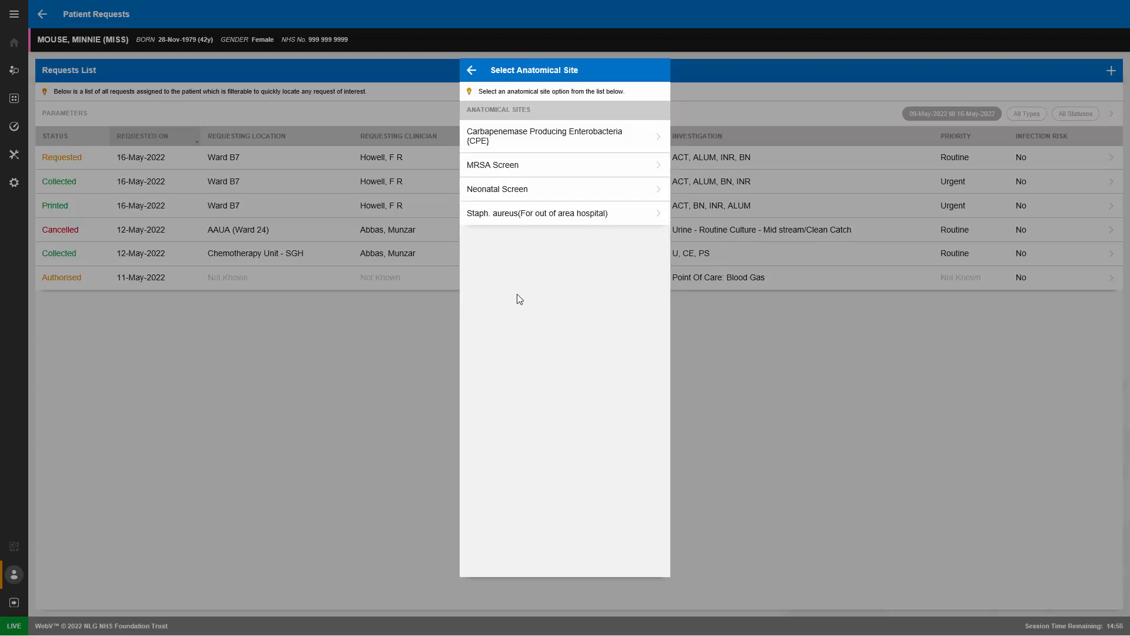
left_click(508, 168)
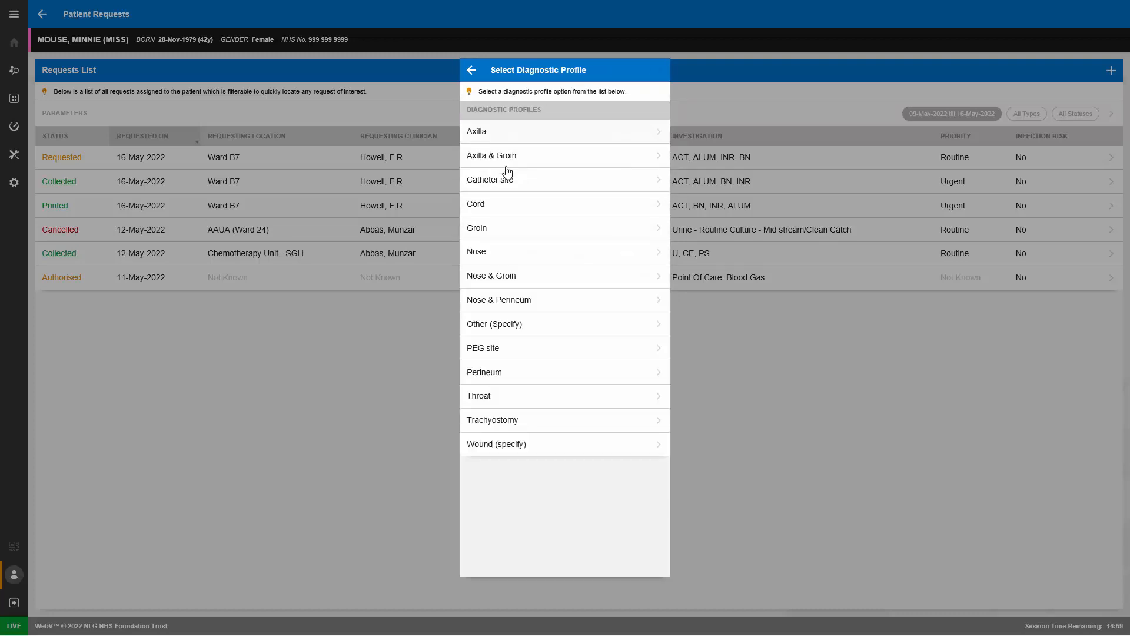
left_click(485, 252)
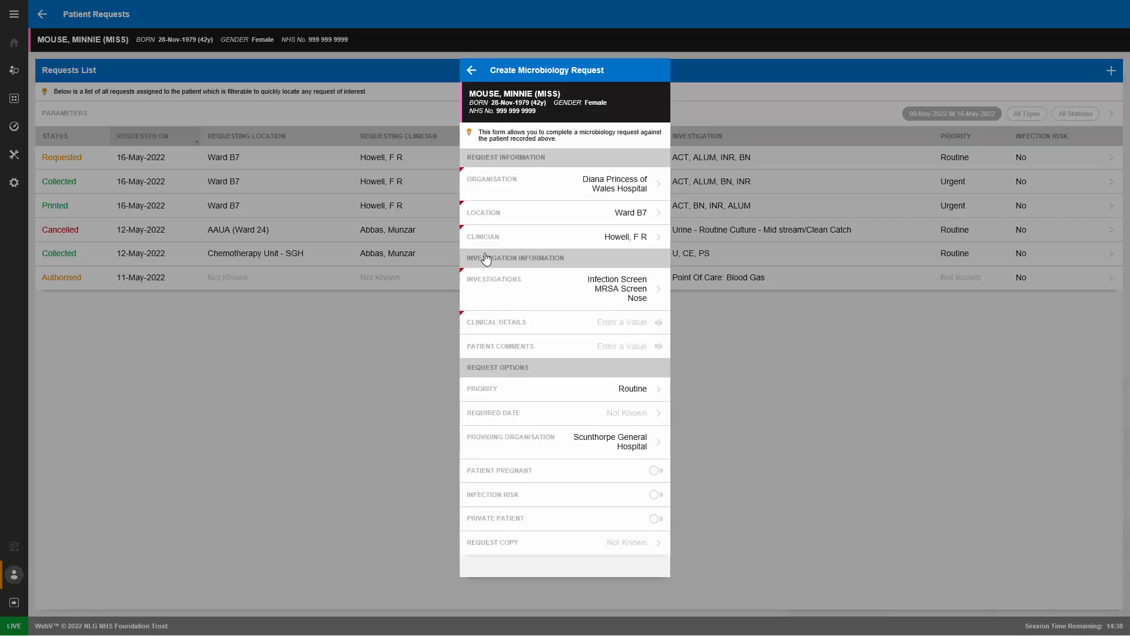
Step: Reselect the microbiology request's investigation with specimen Infection Screen, anatomical site MRSA Screen and diagnostic profile Nose & Groin
left_click(576, 293)
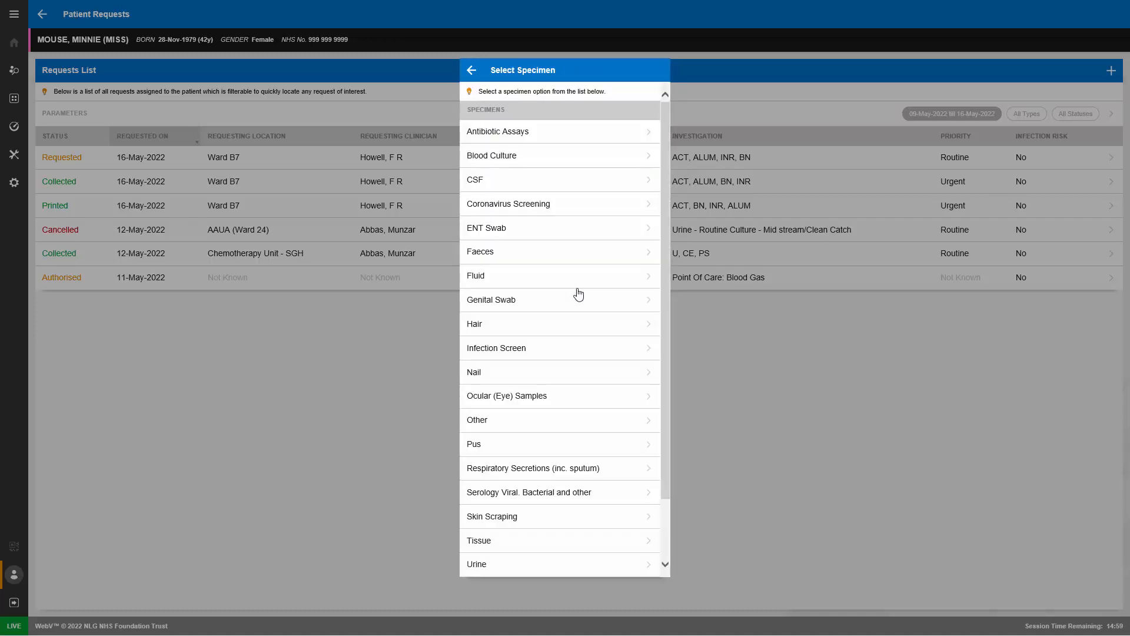
left_click(511, 350)
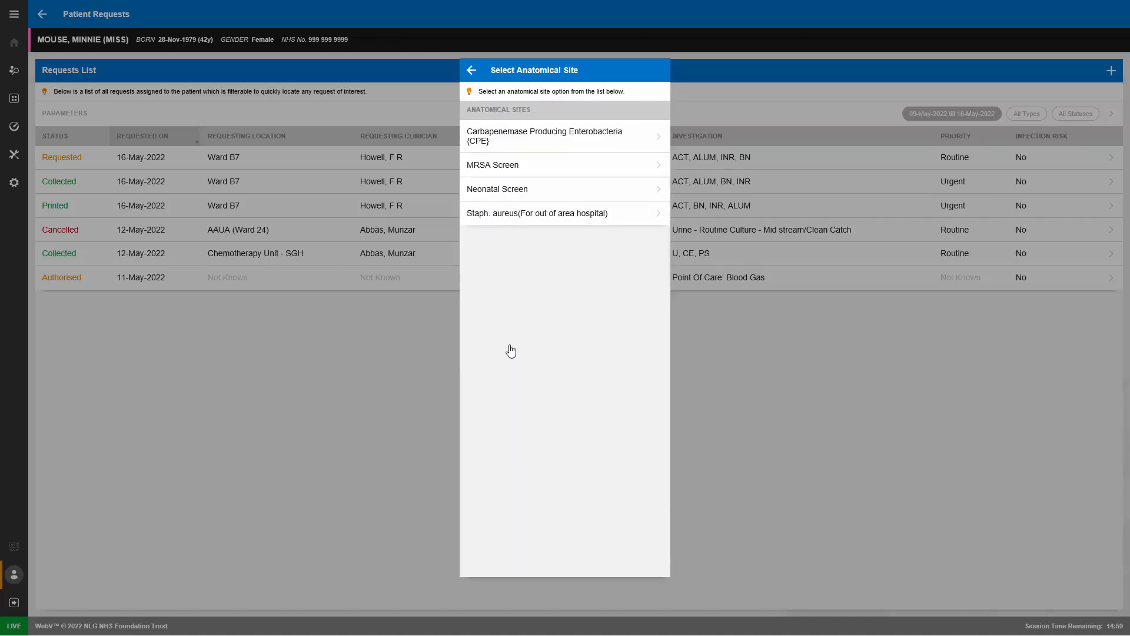
left_click(494, 166)
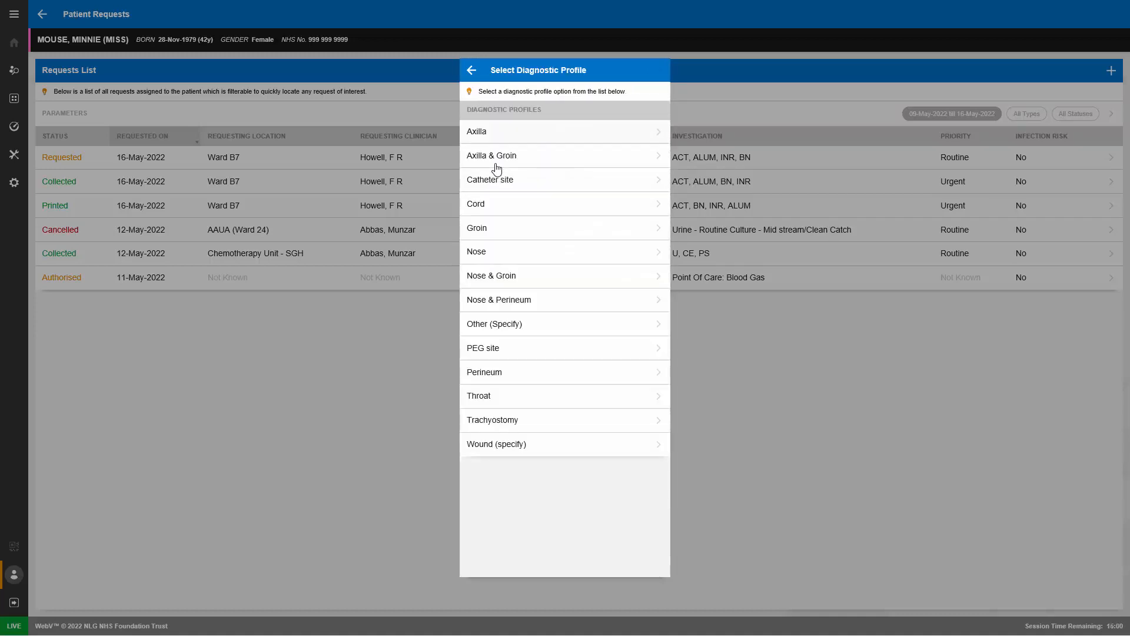
left_click(487, 275)
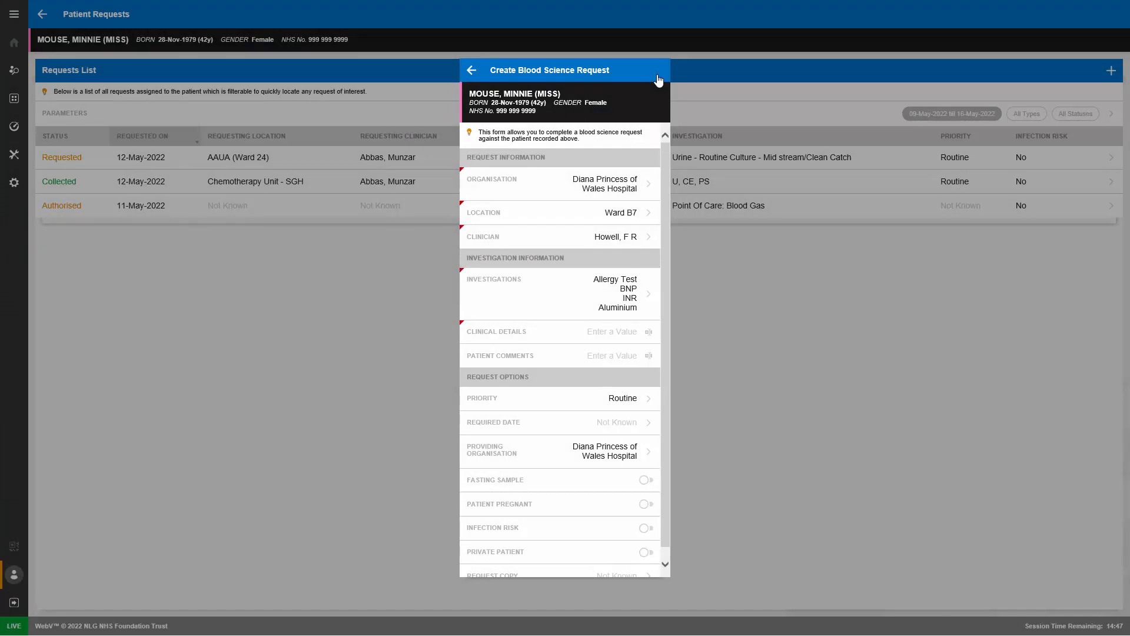
Step: Enter "clinical details" as the blood science request's clinical details and set its priority to Urgent
left_click(631, 331)
type("clinical details")
left_click(618, 404)
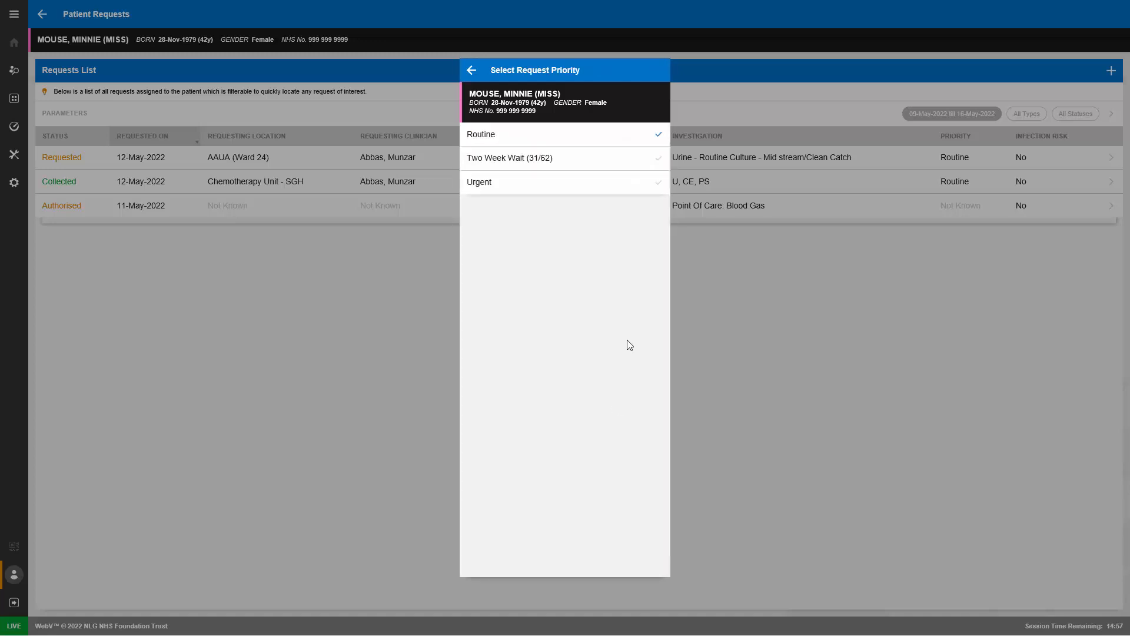
left_click(657, 183)
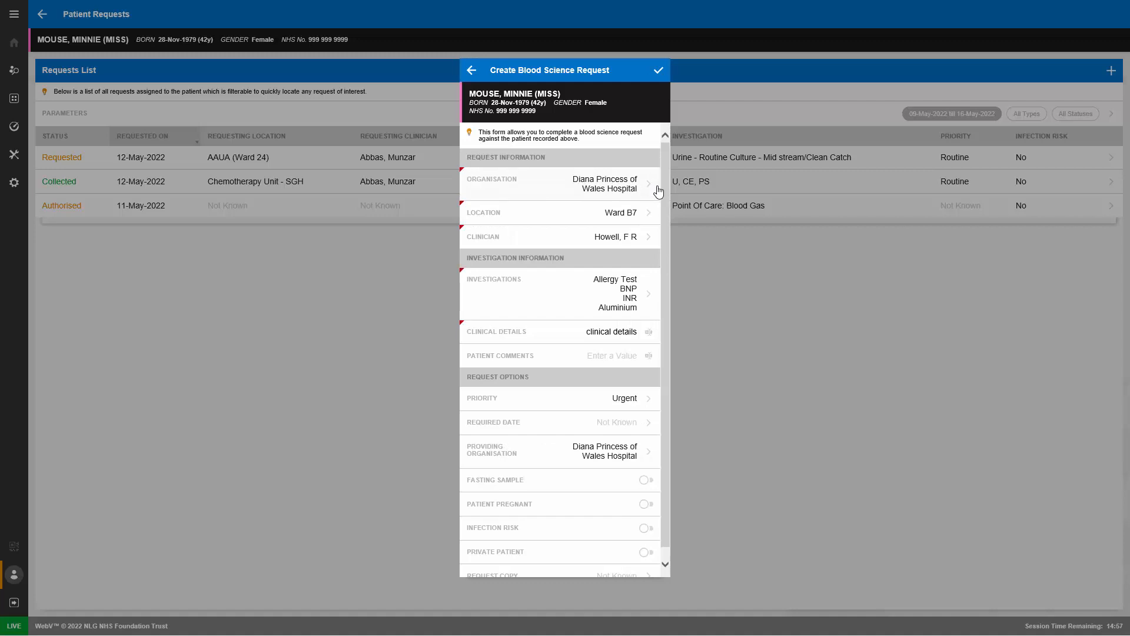
Step: Set the blood science request's required date to 17 May 2022 and mark it as a fasting sample
left_click(629, 428)
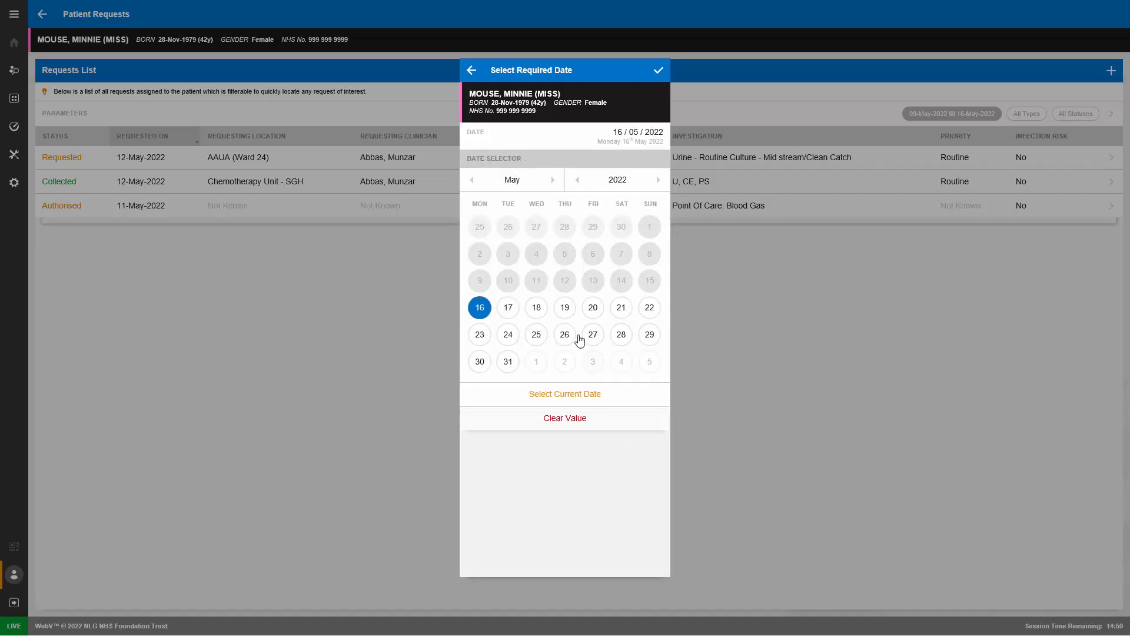
left_click(514, 310)
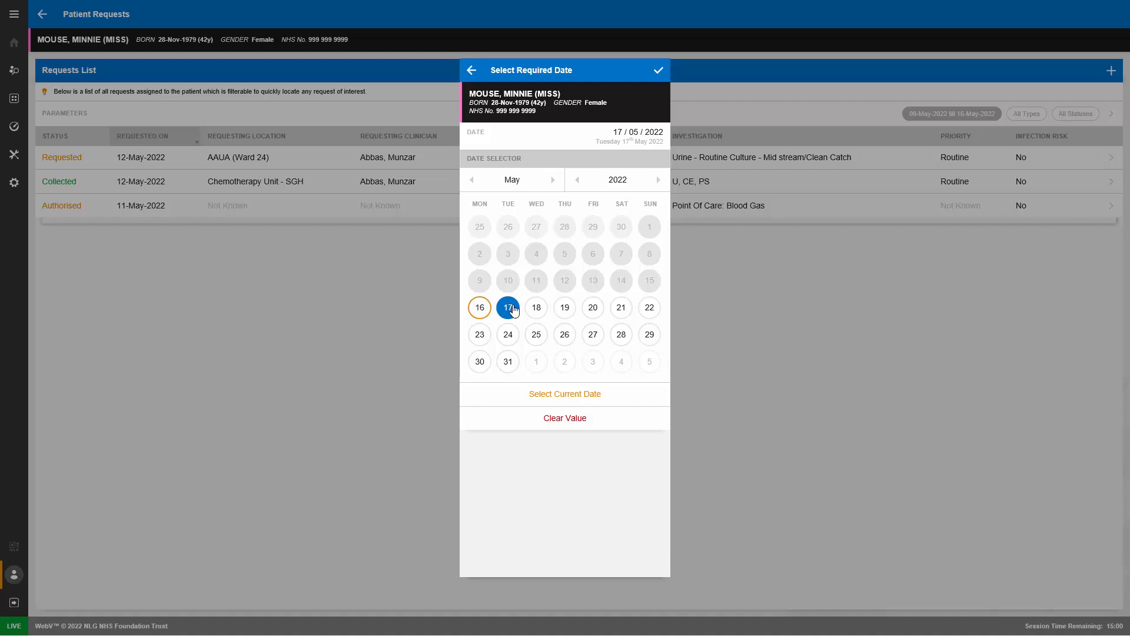
left_click(658, 71)
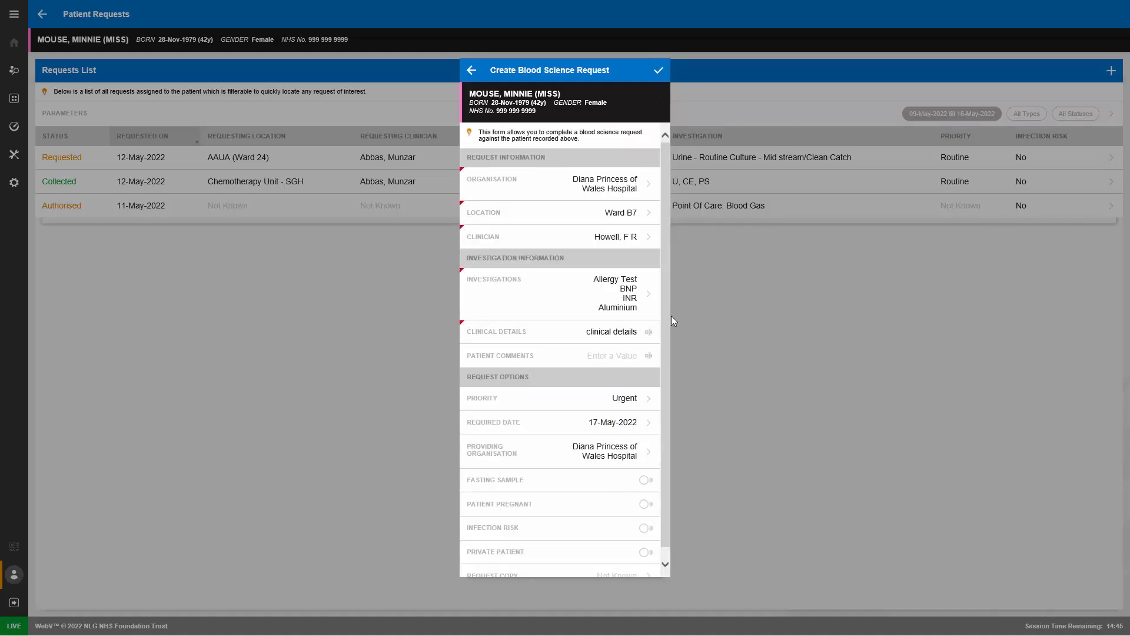
left_click(646, 481)
Step: Review the blood science summary, go back to the form once, and submit the request
left_click(659, 75)
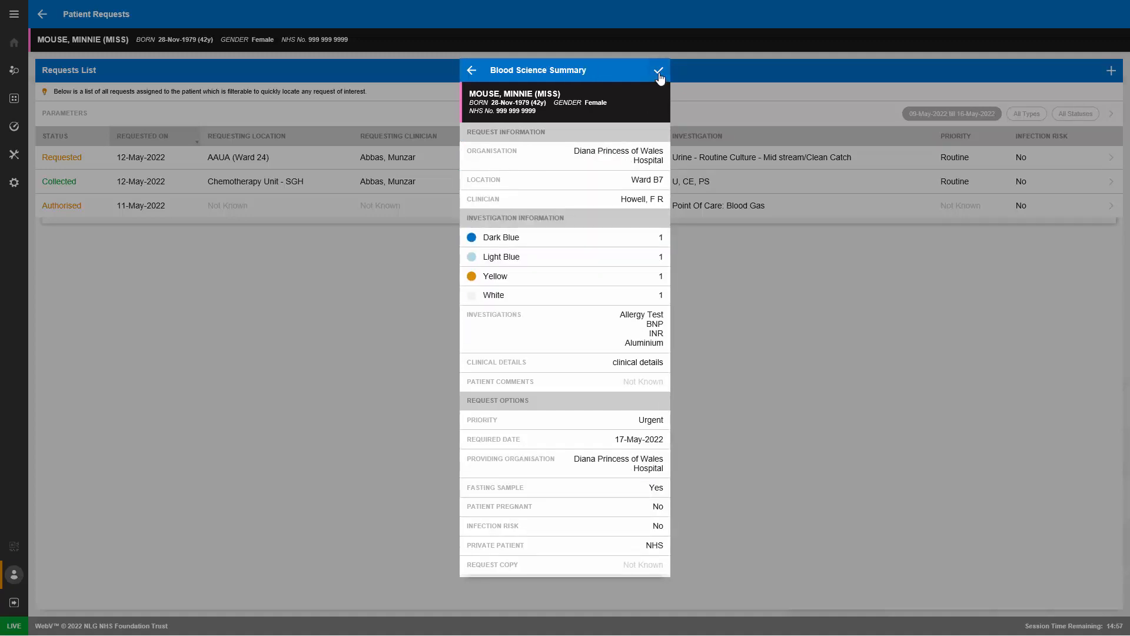
left_click(471, 72)
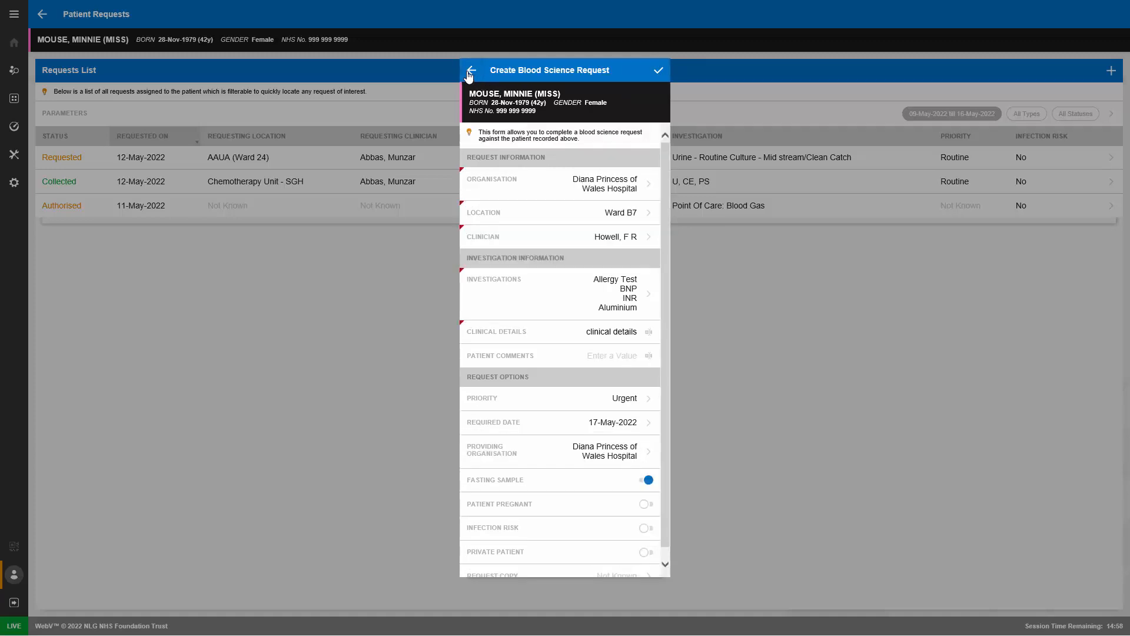
left_click(659, 73)
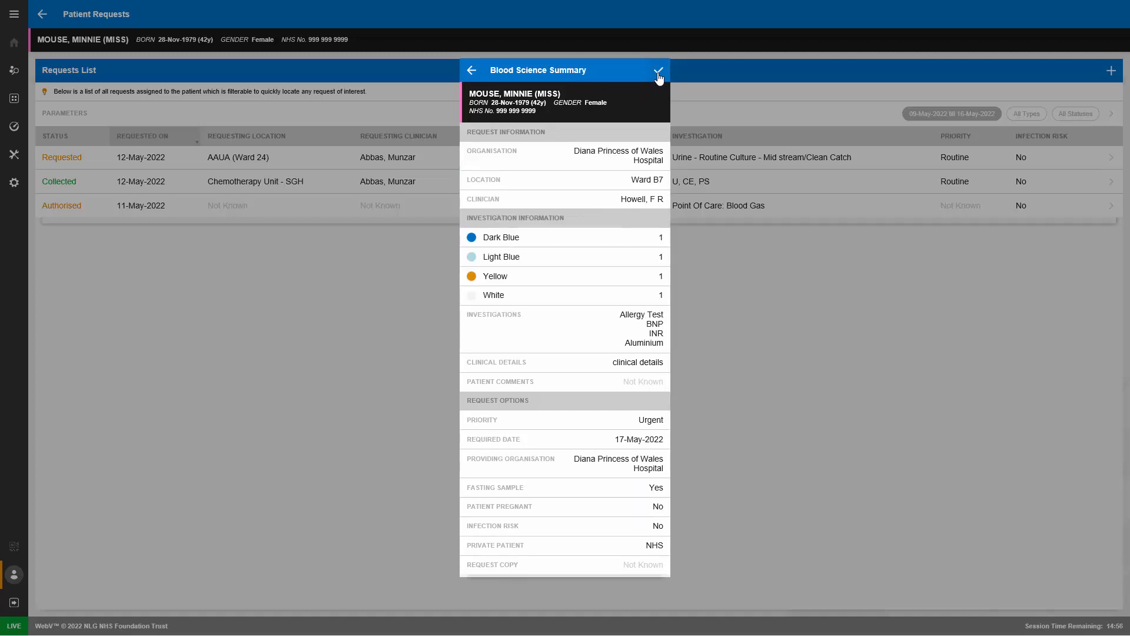
left_click(658, 73)
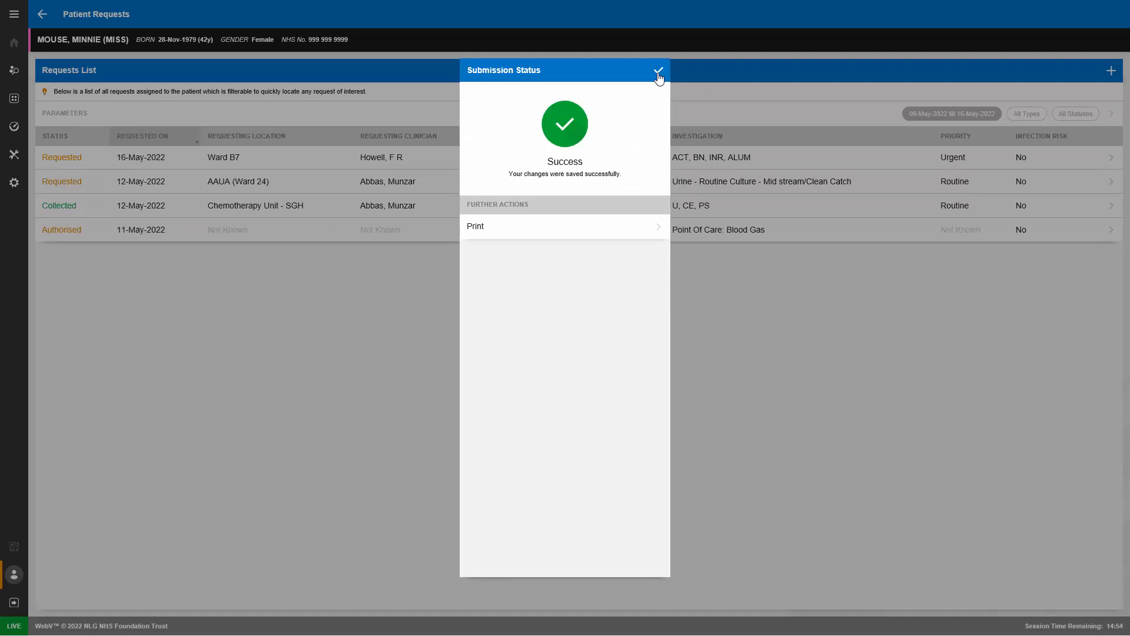
left_click(659, 74)
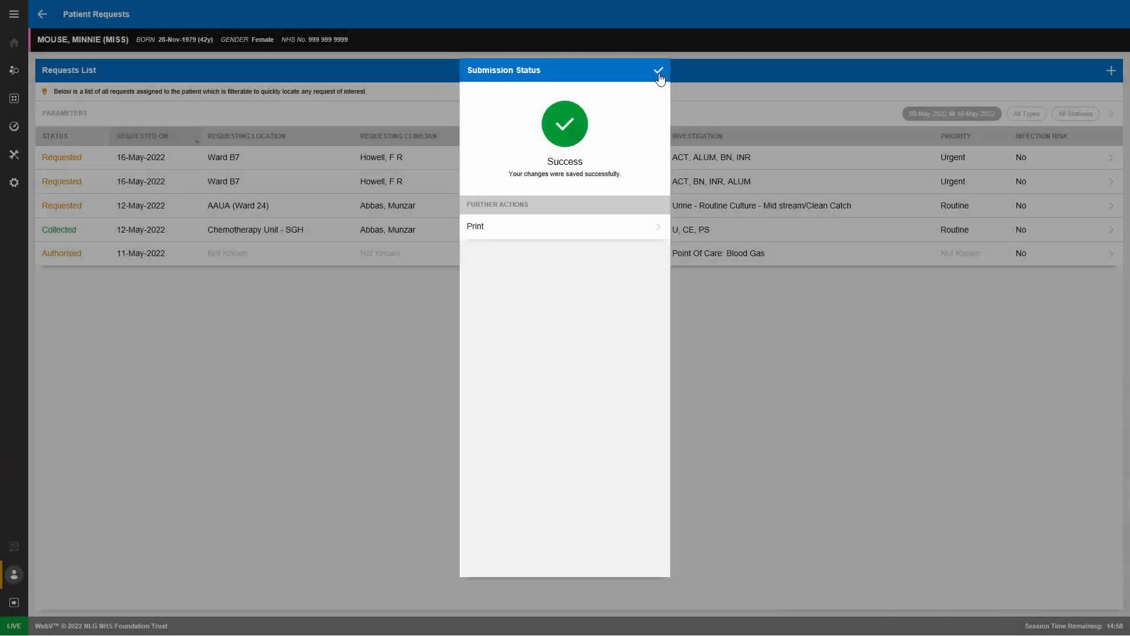
Step: Print the new request as a form with sample collection Now on \\VM-PRINT-GY\HP Pull Printing, confirm printing was successful and close its details
left_click(490, 229)
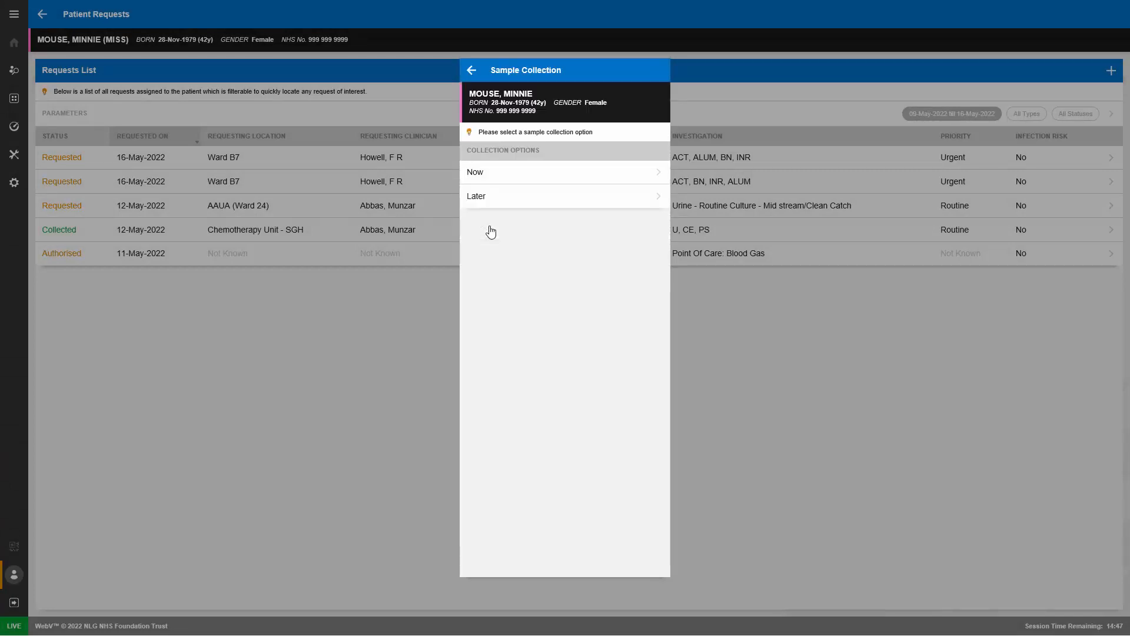
left_click(497, 172)
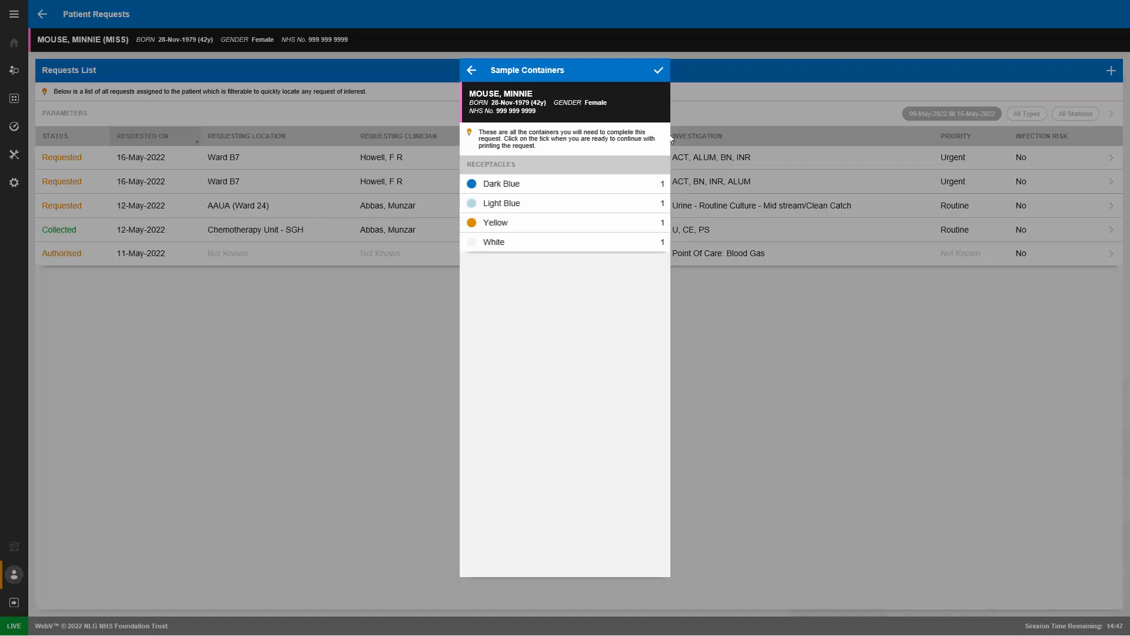
left_click(658, 72)
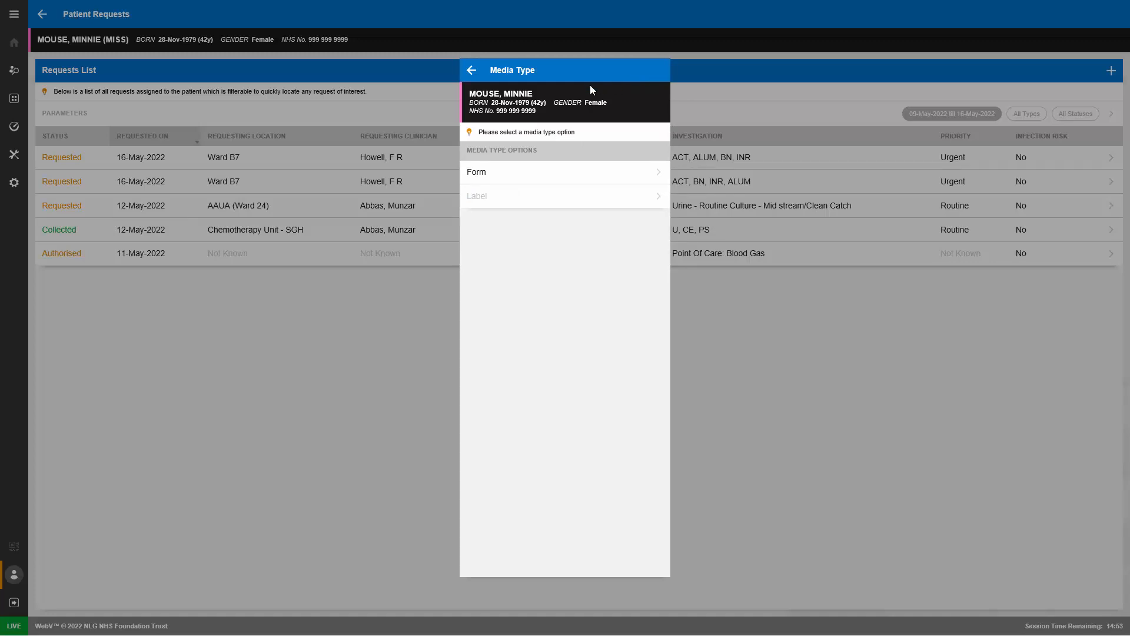
left_click(492, 174)
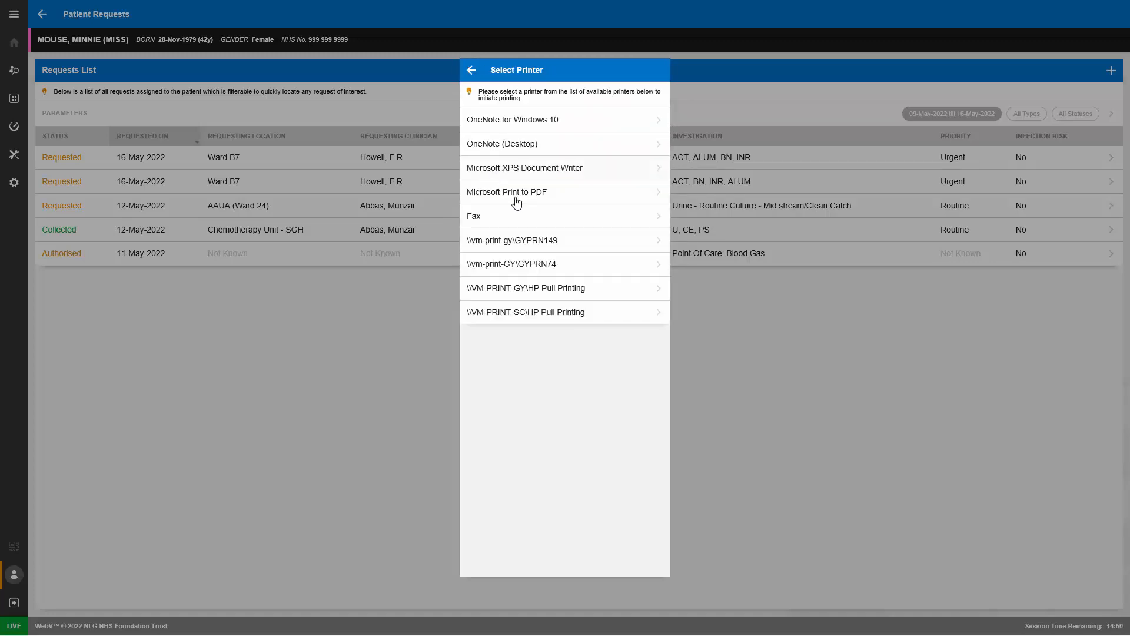
left_click(597, 291)
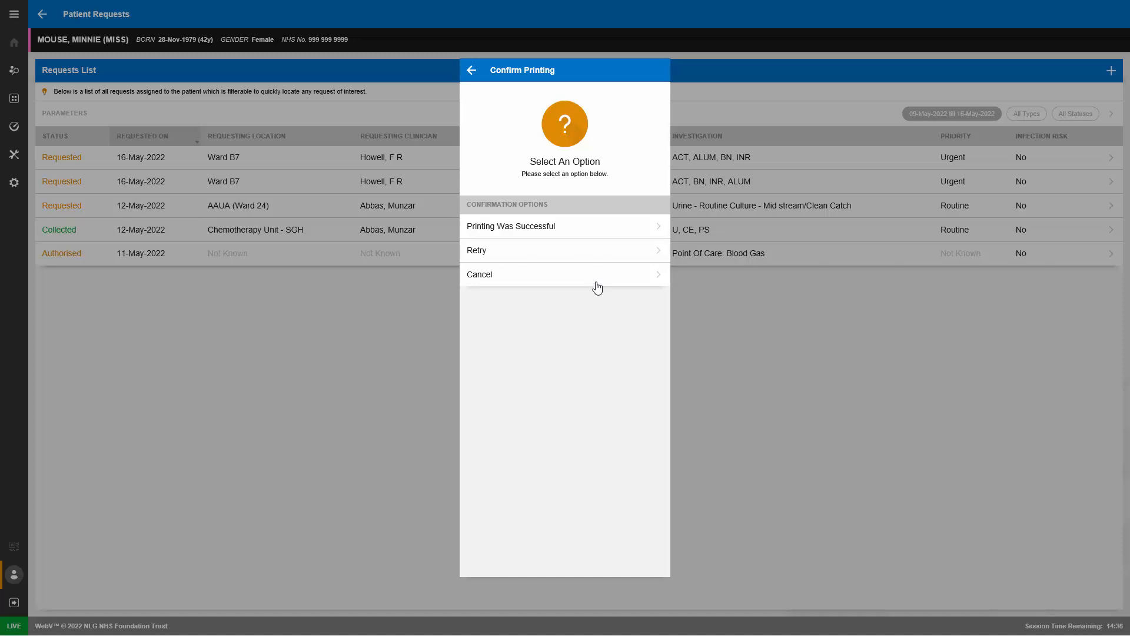
left_click(585, 228)
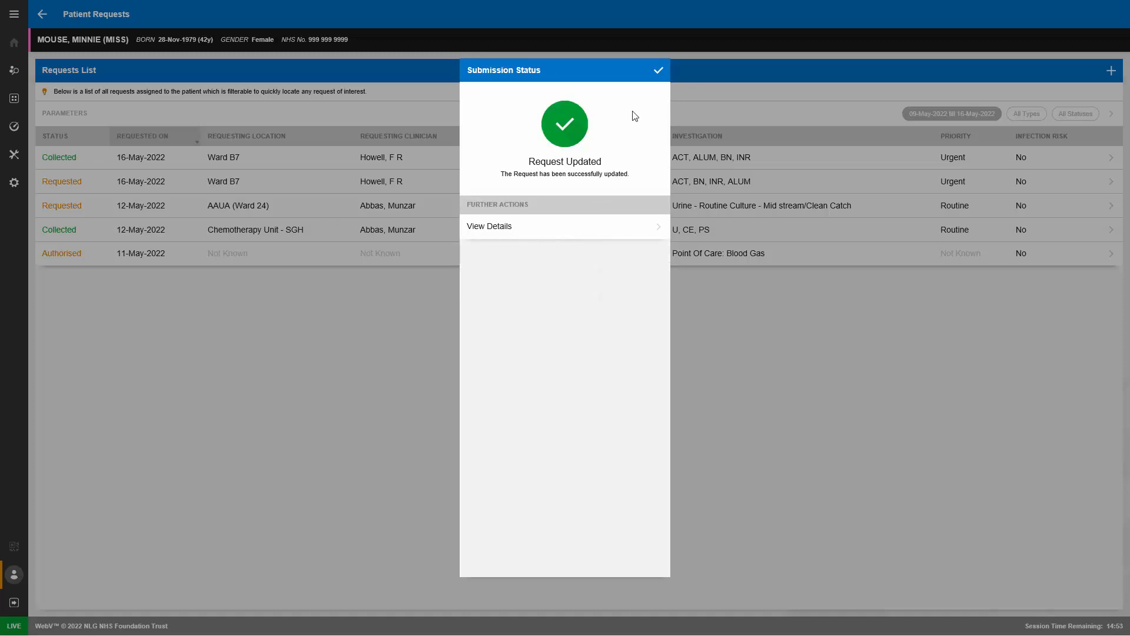
left_click(659, 72)
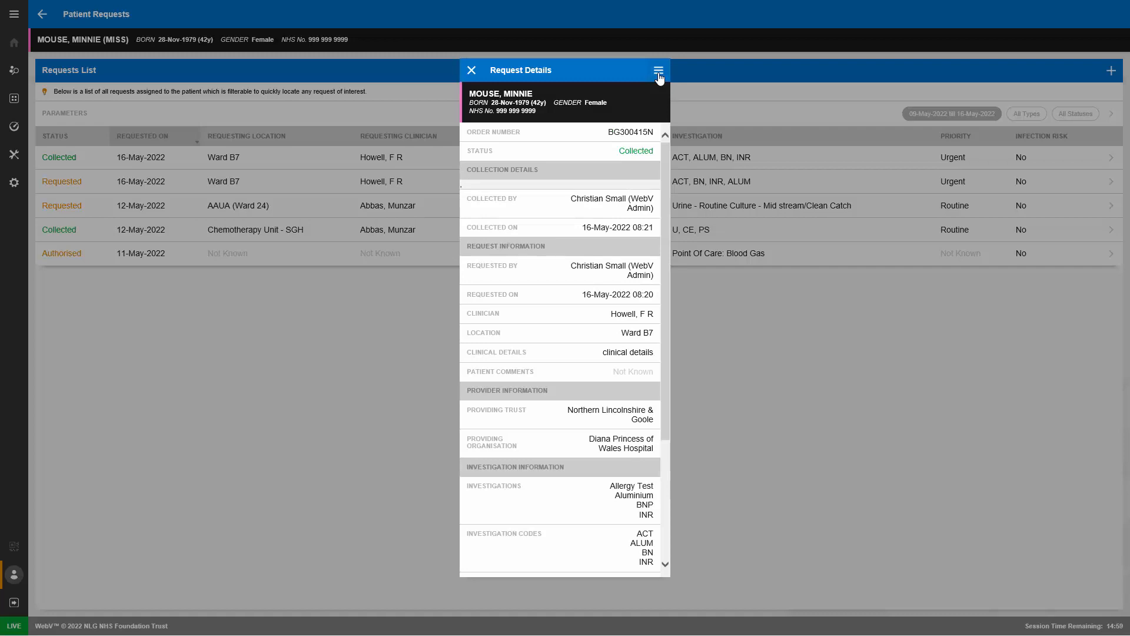
left_click(472, 71)
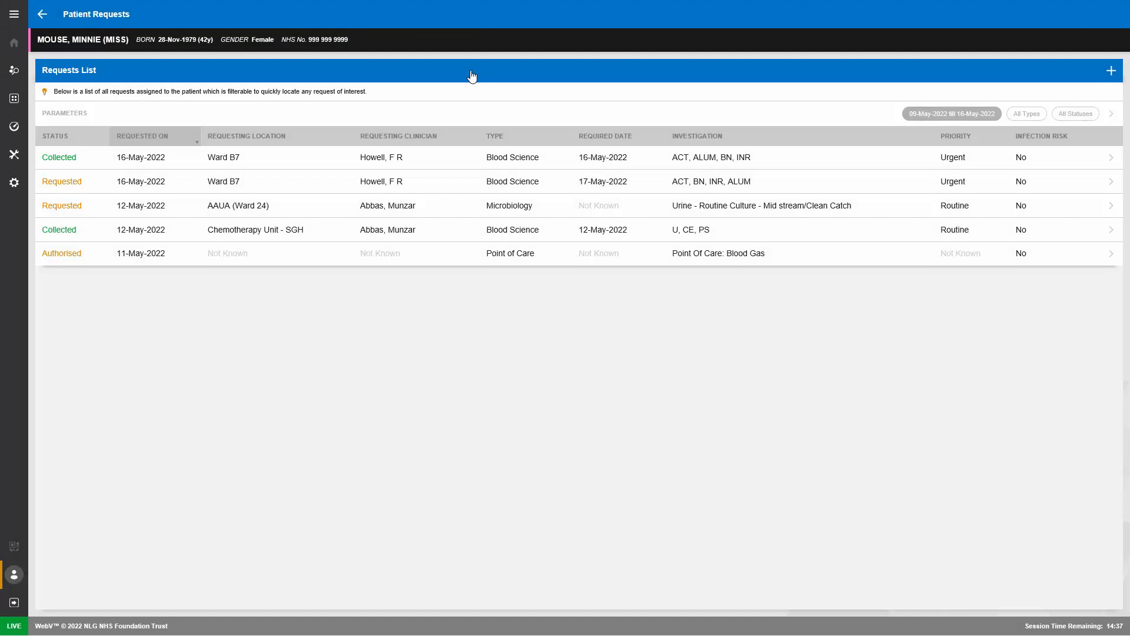
Step: Start printing the blood science request required on 17-May-2022 with sample collection Later, accepting the indicative date and sample containers
left_click(270, 188)
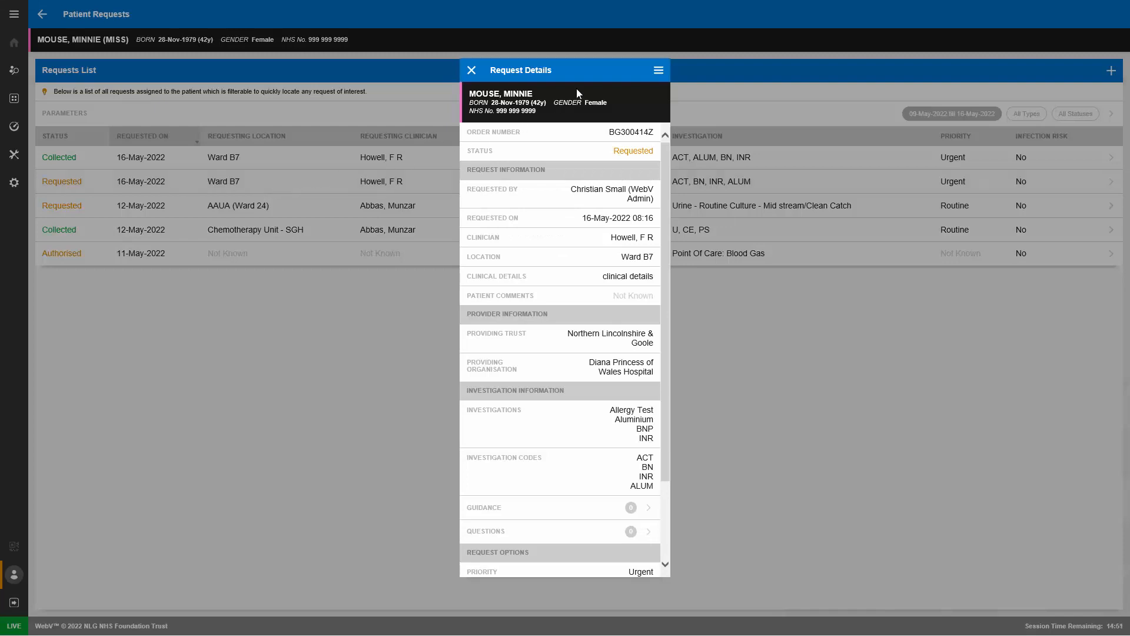
left_click(654, 71)
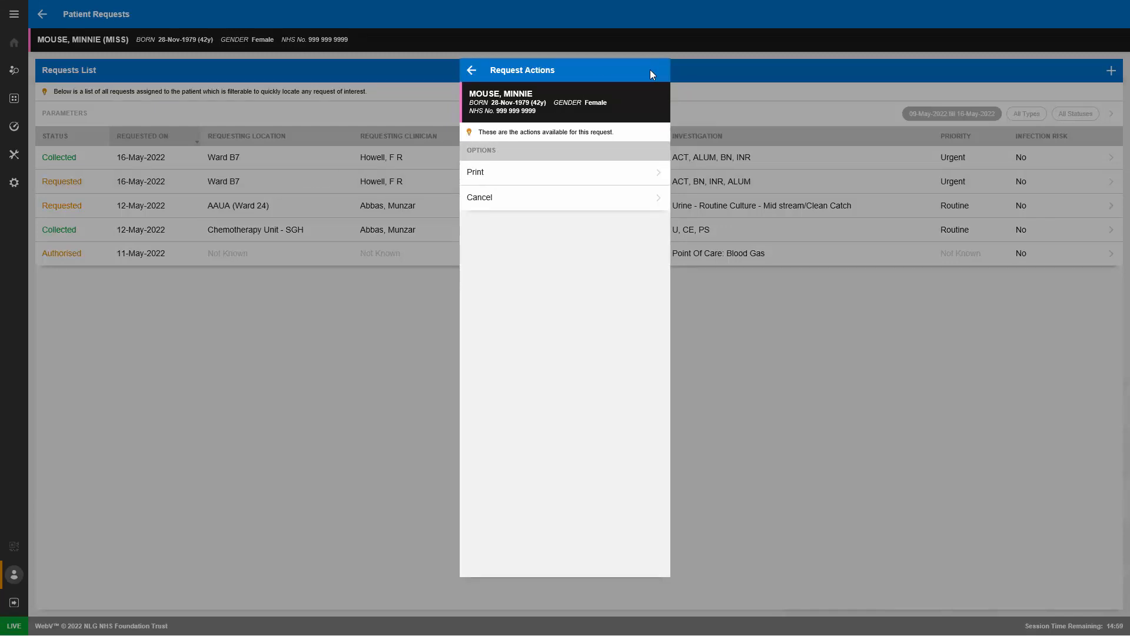
left_click(492, 182)
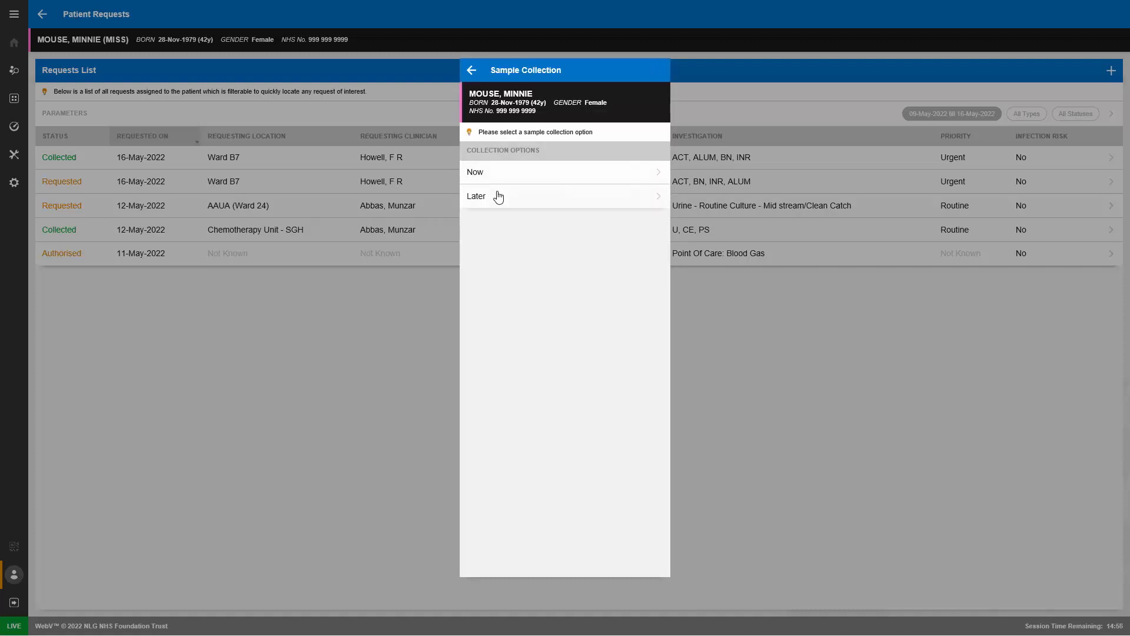
left_click(498, 196)
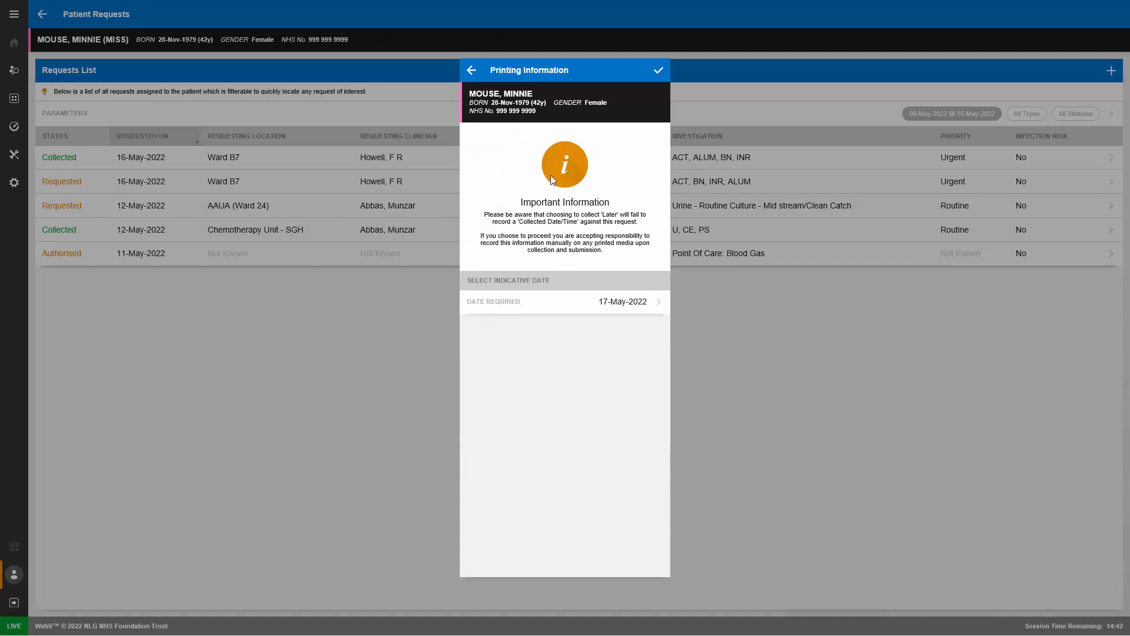
left_click(659, 71)
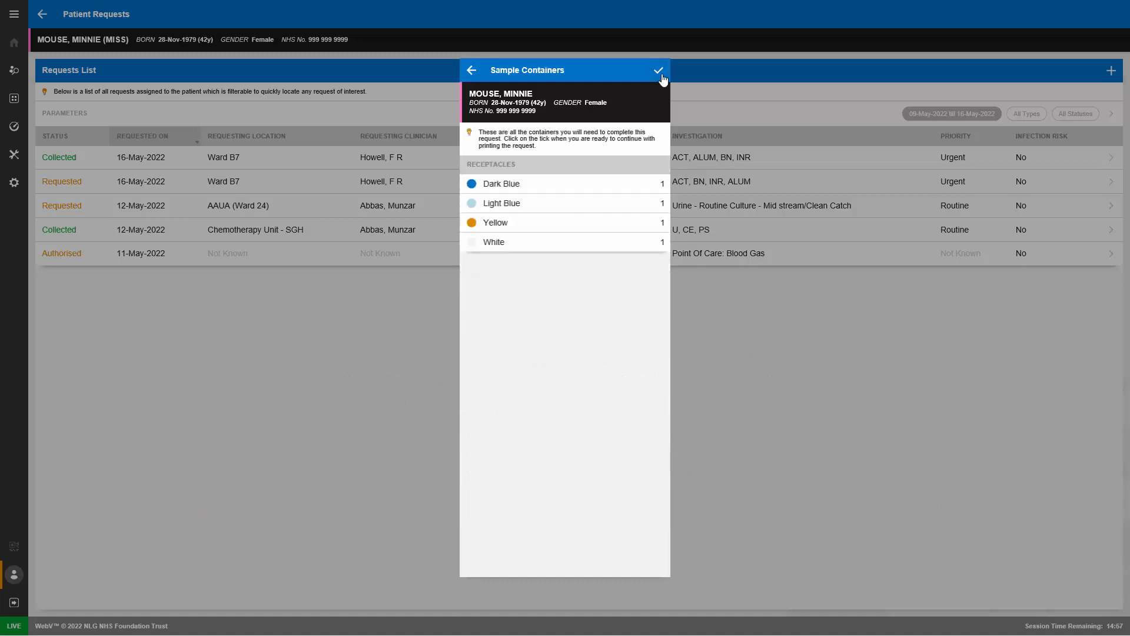
left_click(660, 72)
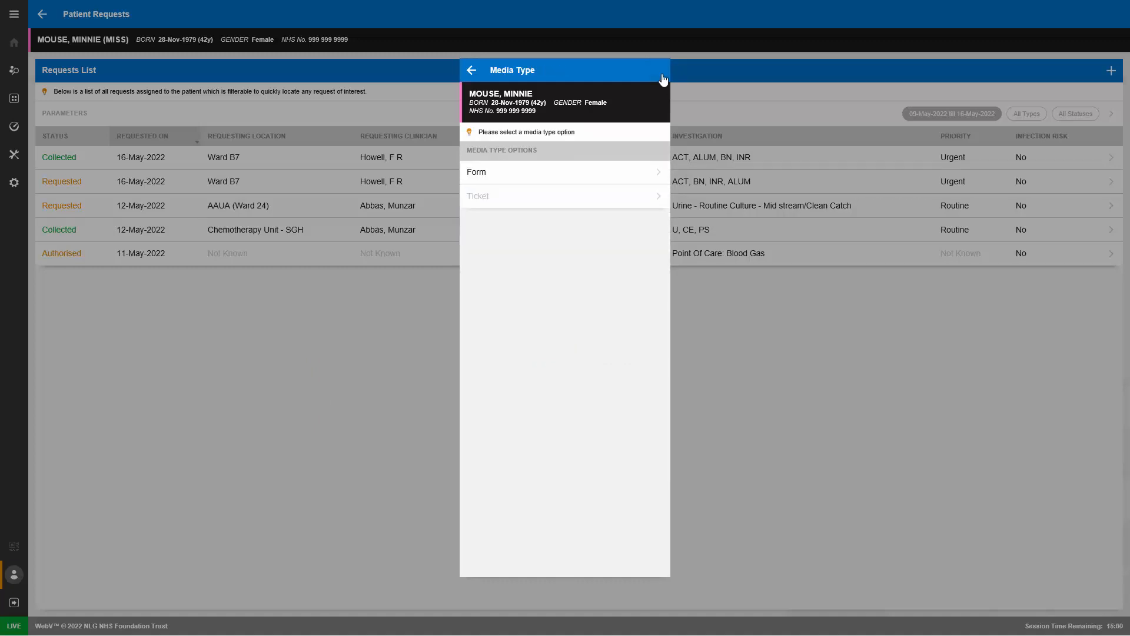
Step: Print the request as a form on \\VM-PRINT-GY\HP Pull Printing, confirm printing was successful and close the request details
left_click(502, 174)
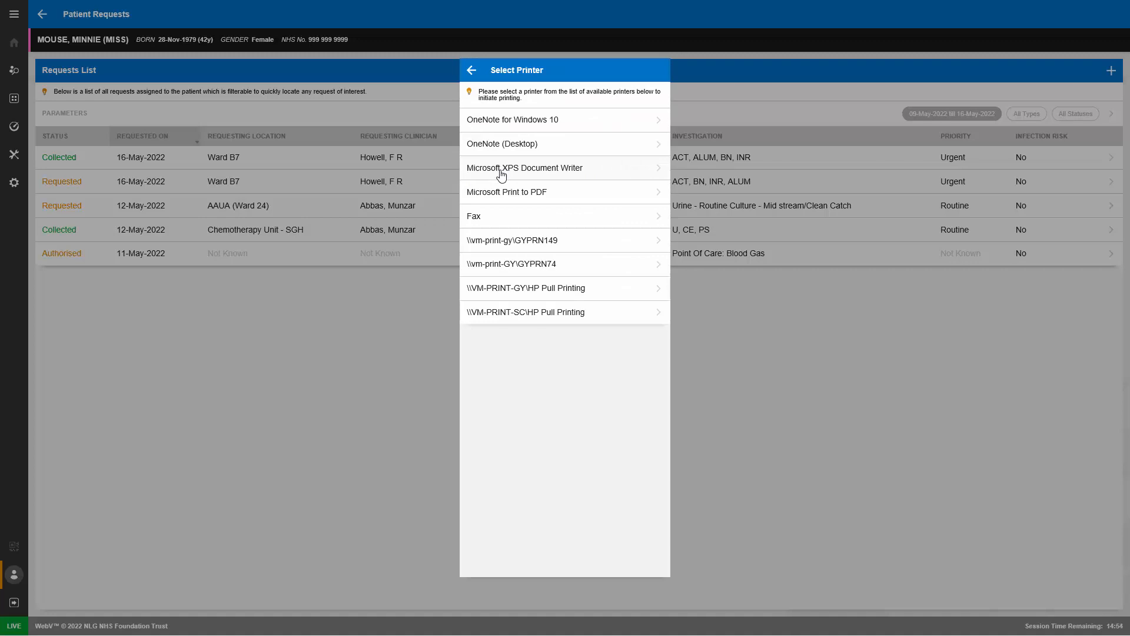
left_click(525, 294)
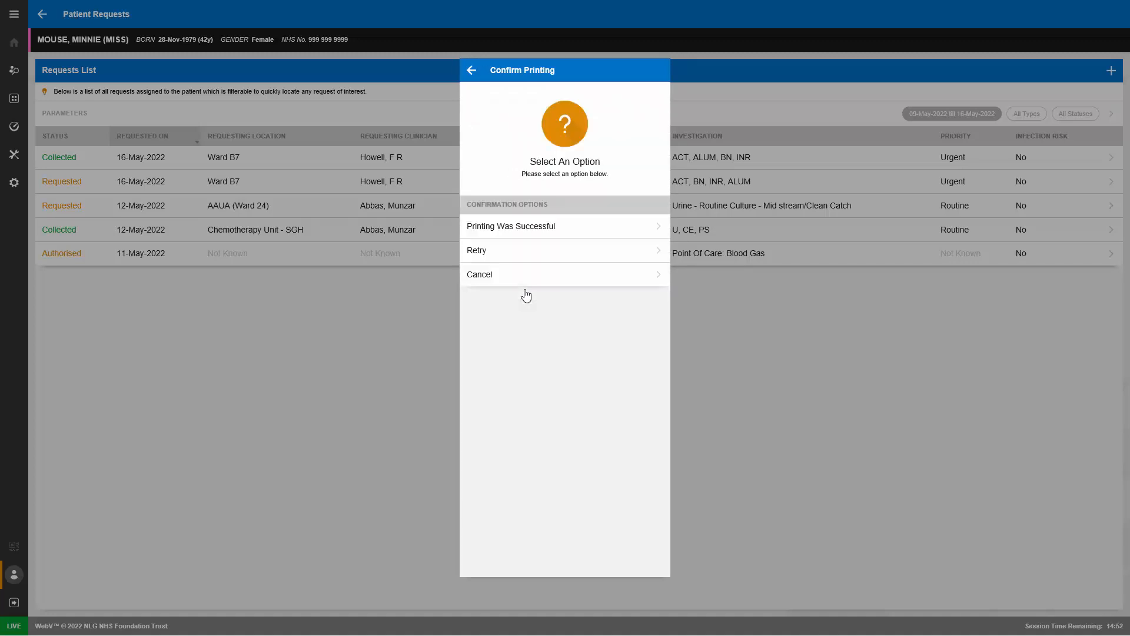
left_click(596, 228)
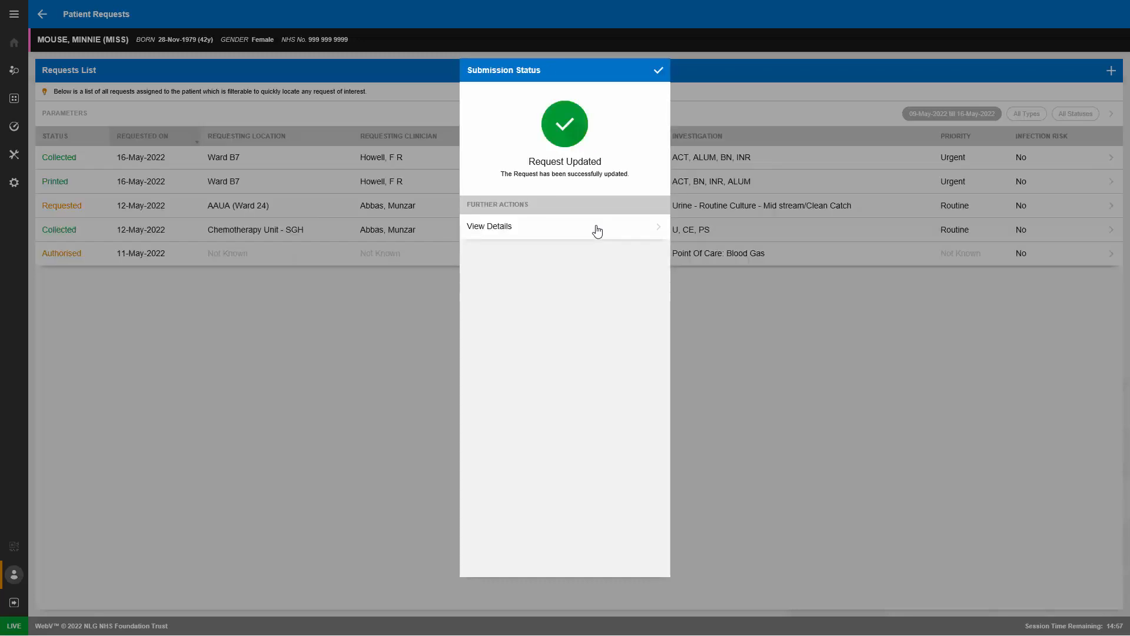
left_click(658, 72)
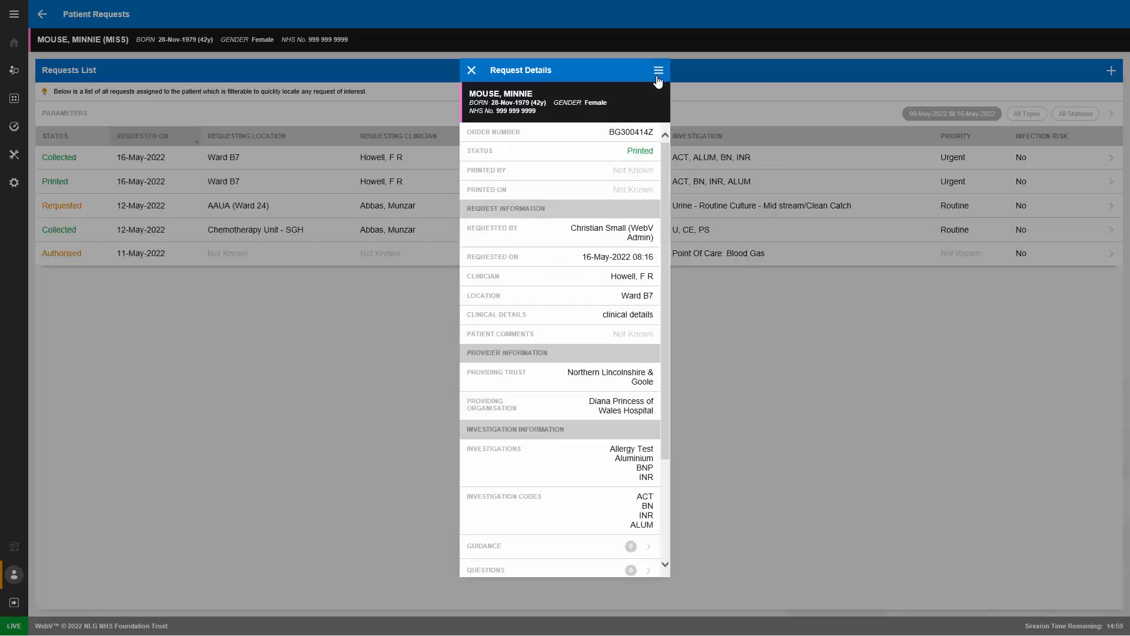
left_click(471, 71)
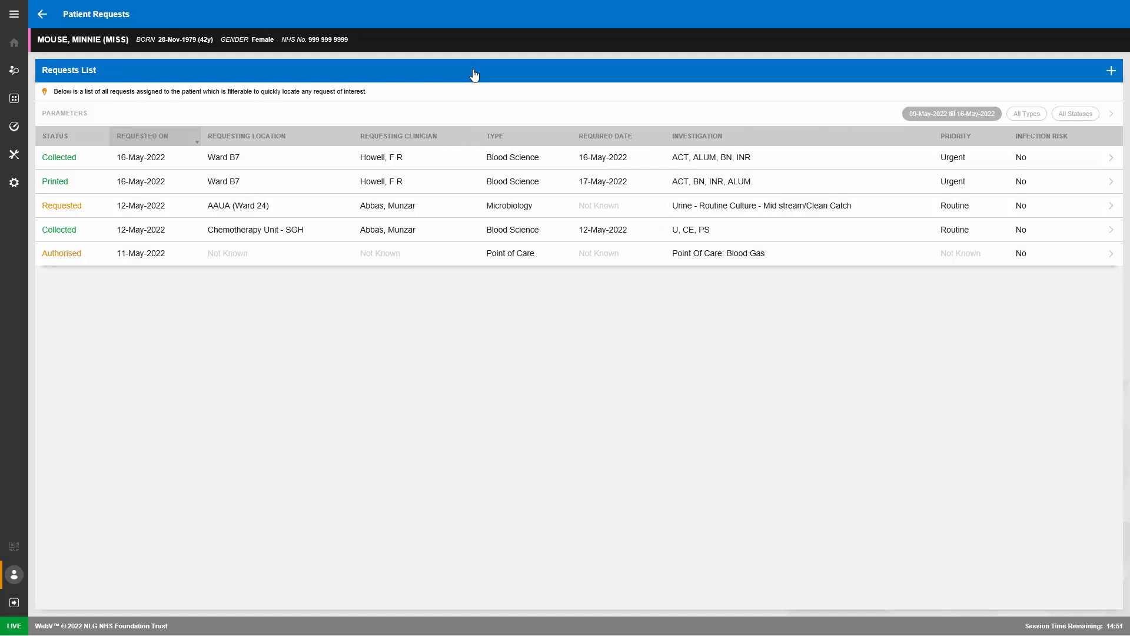
Step: Cancel the routine urine culture microbiology request from AAUA (Ward 24) and confirm the cancellation
left_click(353, 206)
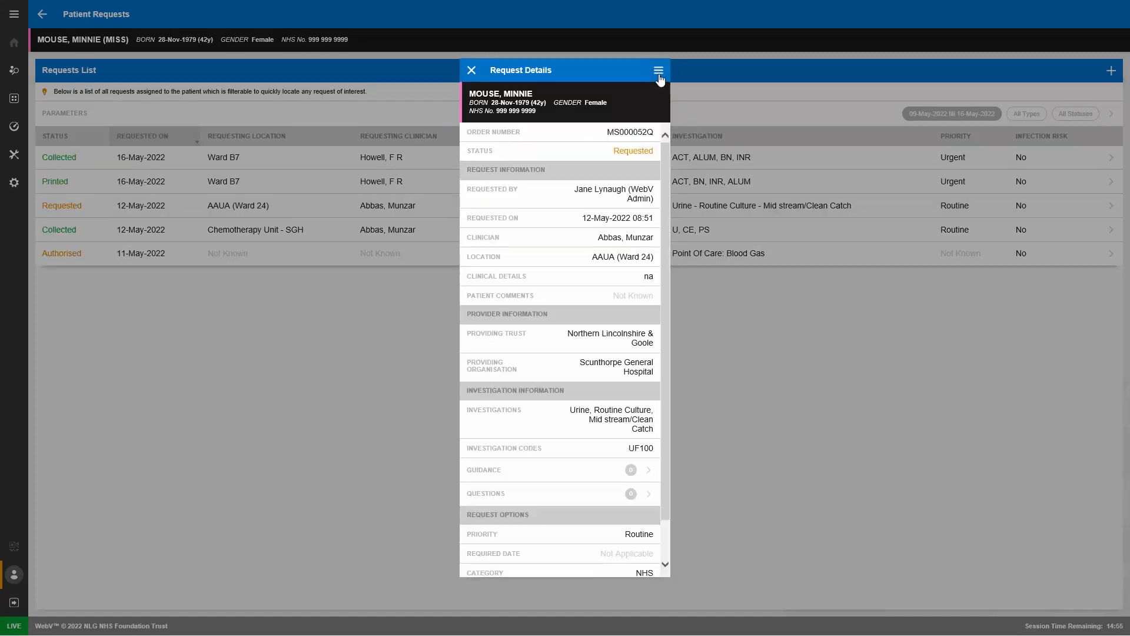
left_click(659, 76)
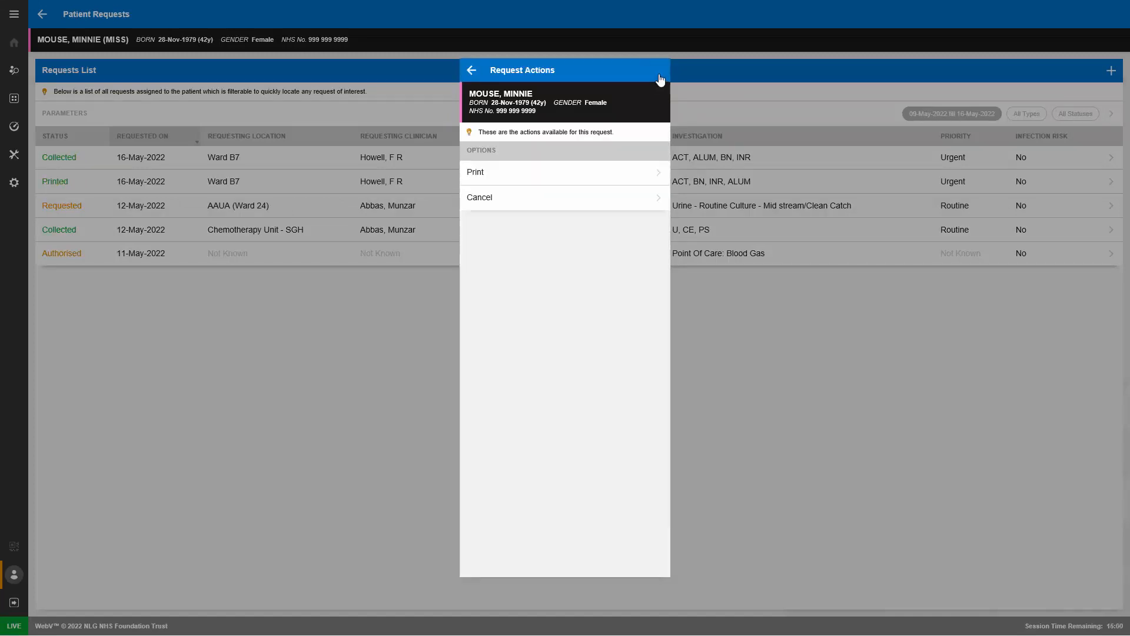
left_click(560, 198)
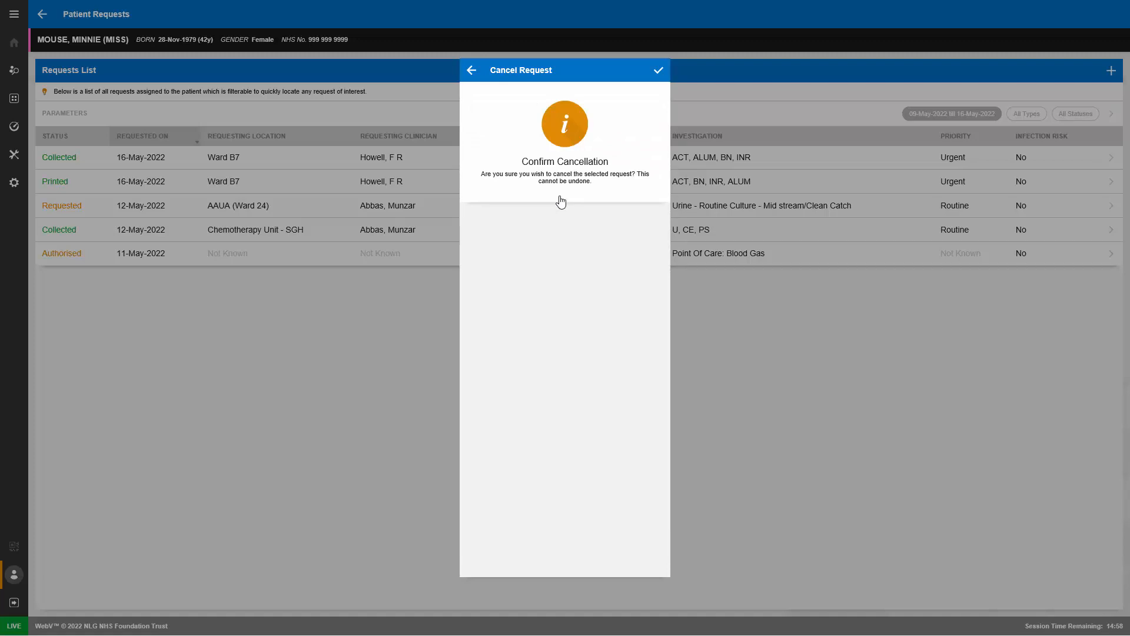
left_click(659, 75)
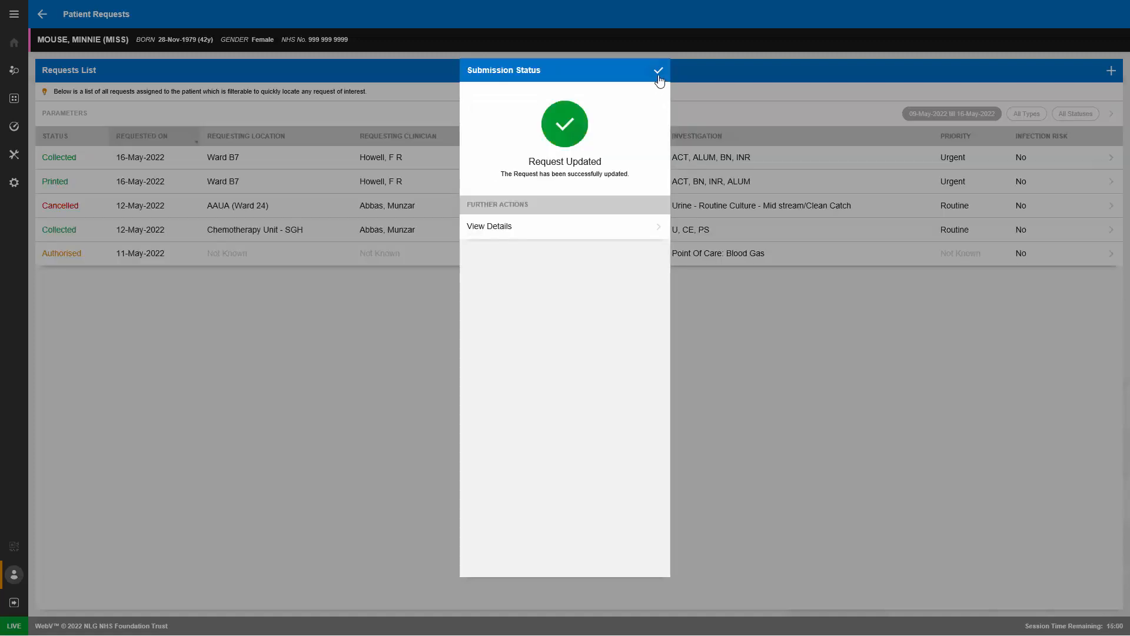
left_click(658, 75)
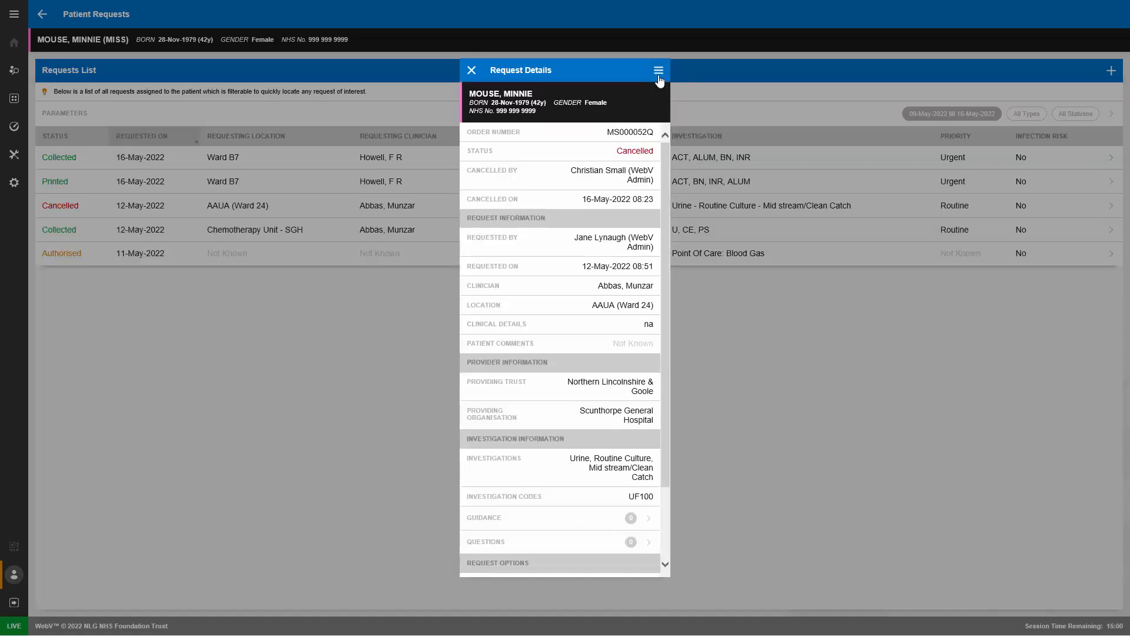